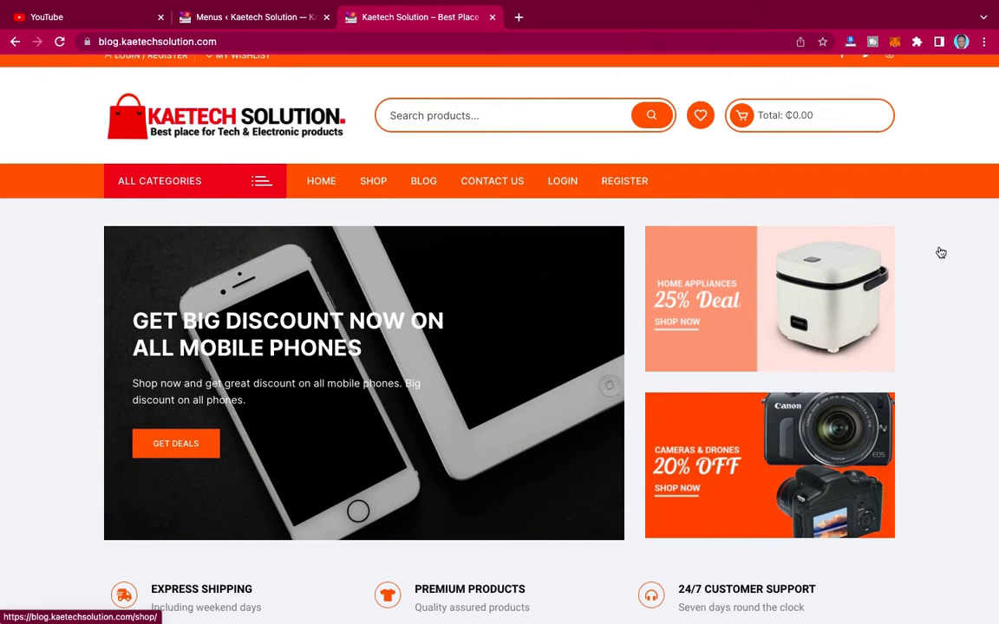
Log in through the storefront's LOGIN link, check the logged-in menu, then log out.
{"action": "scroll", "coordinate": [918, 331], "scroll_direction": "down", "scroll_amount": 10}
{"action": "scroll", "coordinate": [920, 330], "scroll_direction": "down", "scroll_amount": 12}
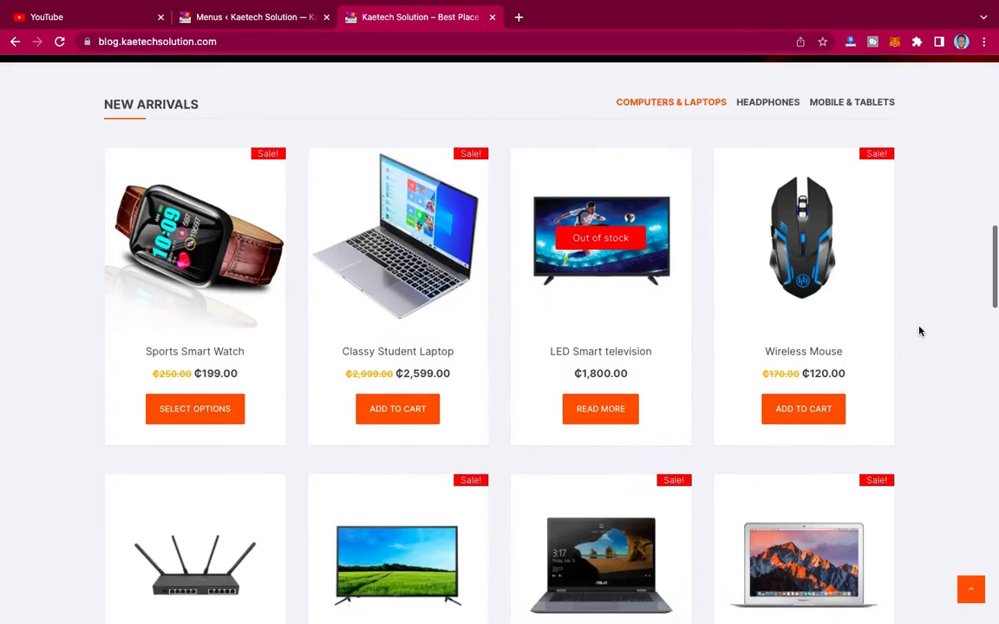
{"action": "scroll", "coordinate": [920, 331], "scroll_direction": "down", "scroll_amount": 1}
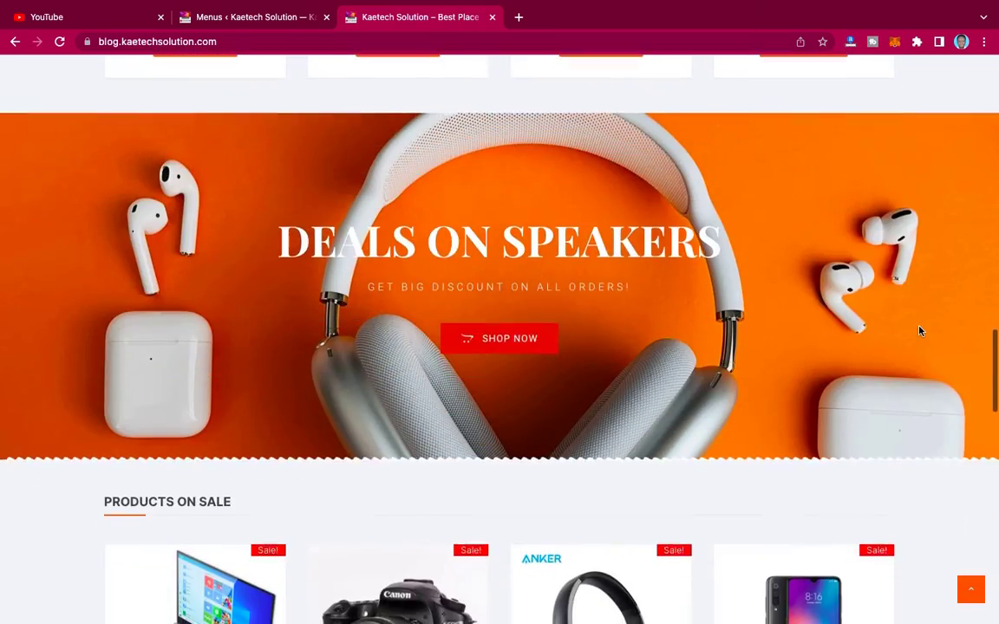
{"action": "scroll", "coordinate": [920, 330], "scroll_direction": "down", "scroll_amount": 4}
{"action": "scroll", "coordinate": [920, 330], "scroll_direction": "up", "scroll_amount": 6}
{"action": "scroll", "coordinate": [920, 331], "scroll_direction": "up", "scroll_amount": 20}
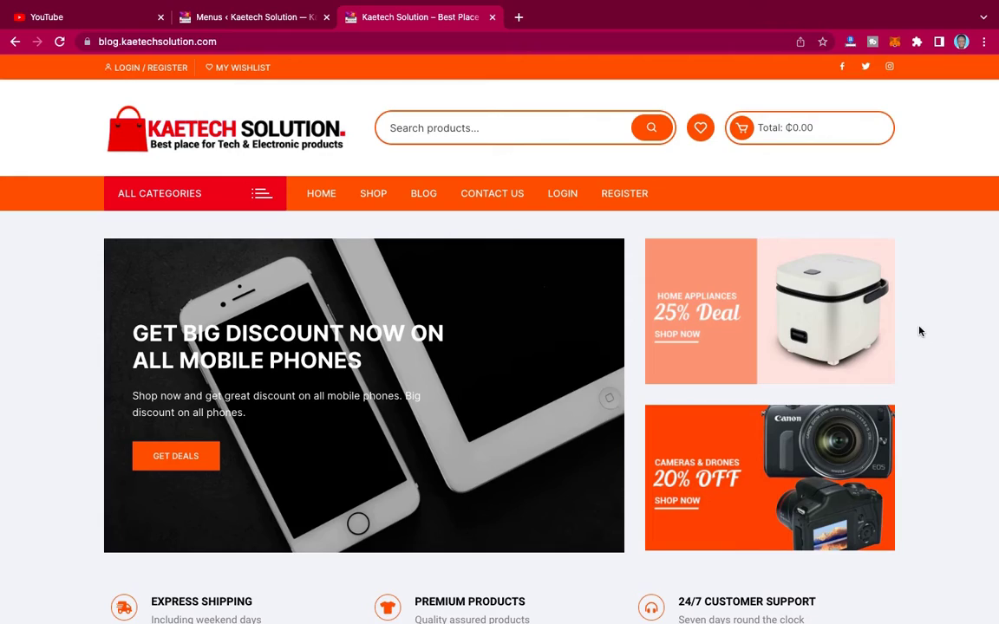
{"action": "scroll", "coordinate": [920, 330], "scroll_direction": "down", "scroll_amount": 6}
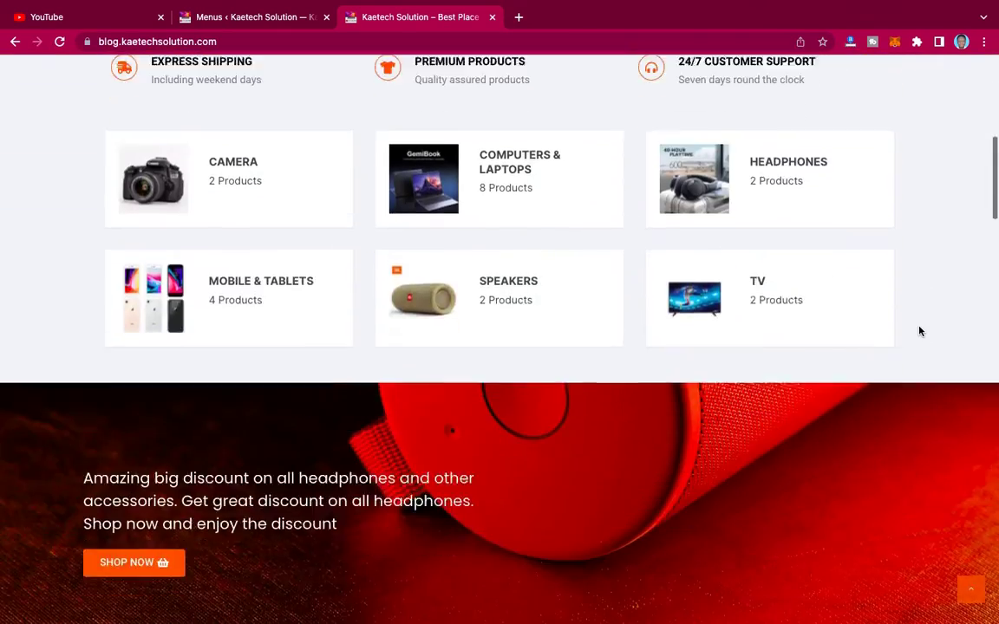
{"action": "scroll", "coordinate": [920, 330], "scroll_direction": "down", "scroll_amount": 5}
{"action": "scroll", "coordinate": [920, 330], "scroll_direction": "up", "scroll_amount": 10}
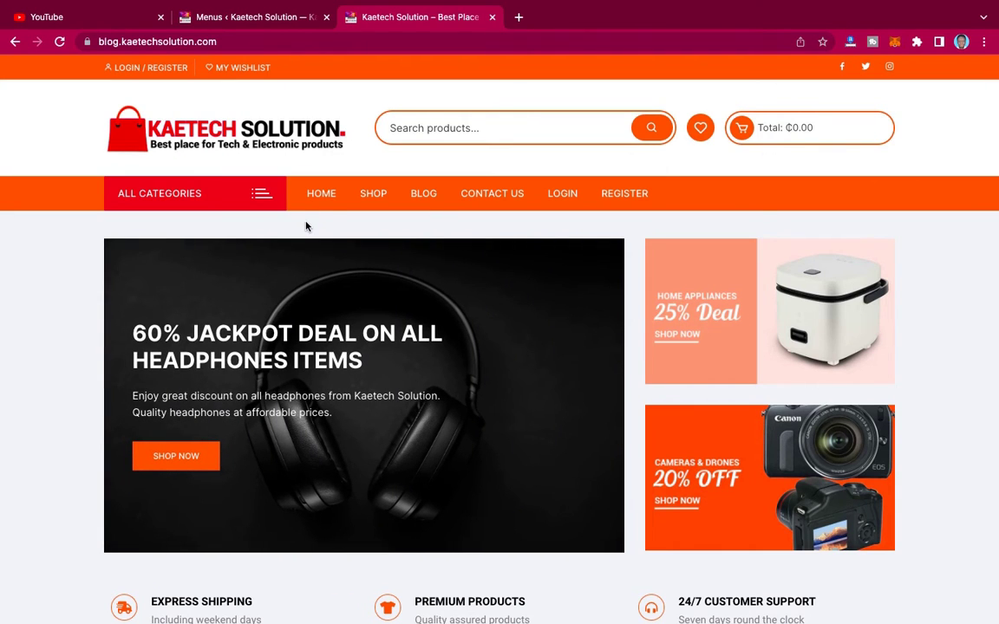
{"action": "left_click", "coordinate": [569, 199]}
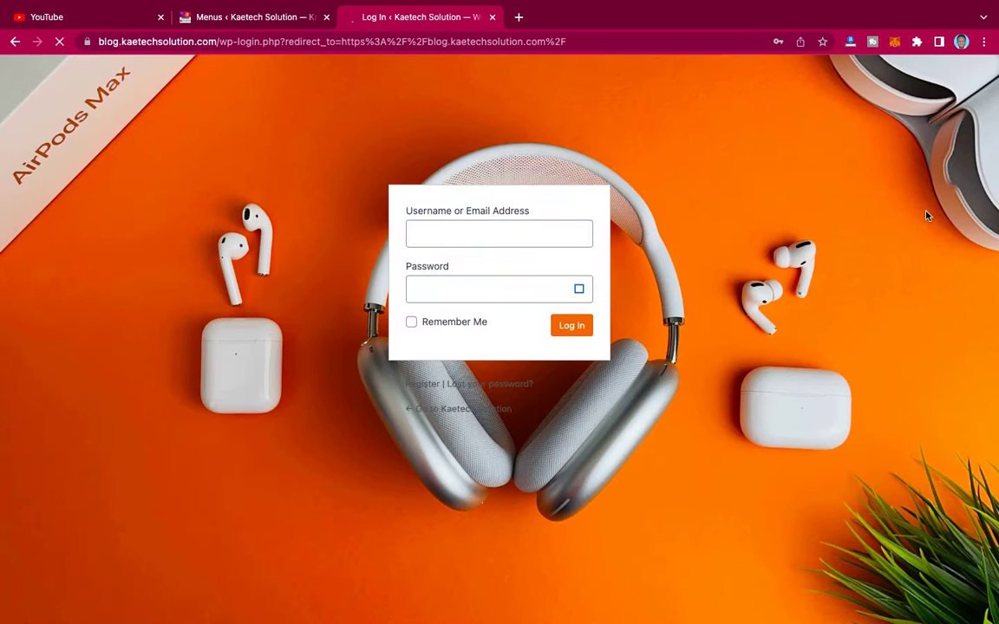
{"action": "left_click", "coordinate": [579, 330]}
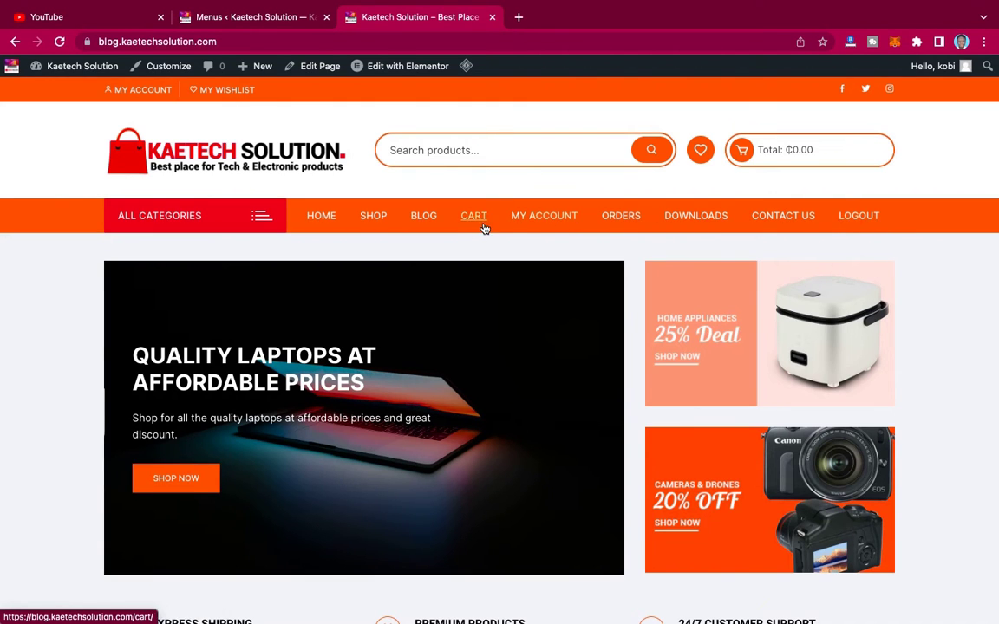
{"action": "left_click", "coordinate": [863, 216]}
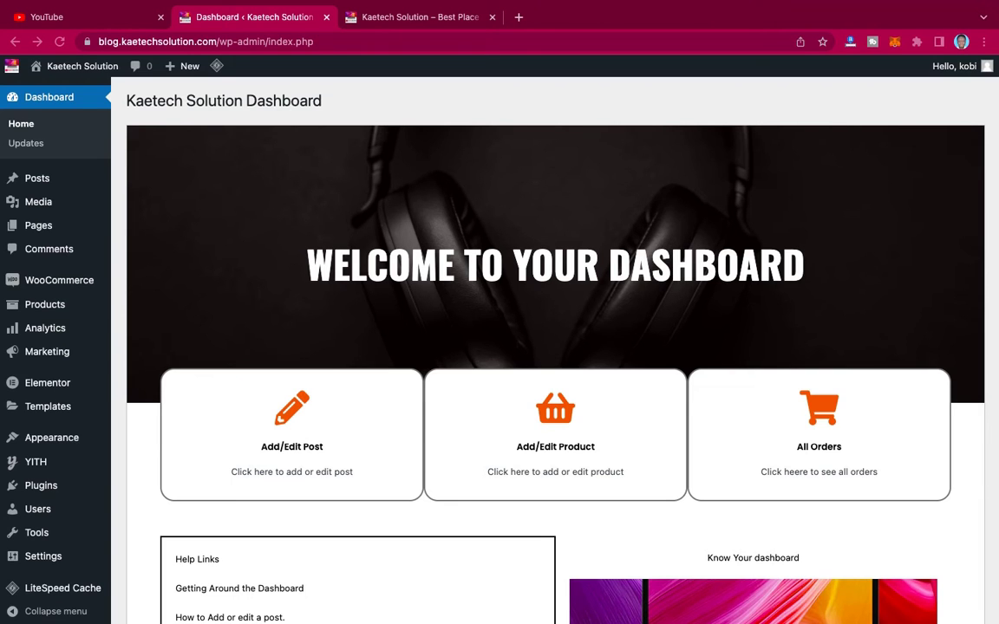
{"action": "scroll", "coordinate": [855, 412], "scroll_direction": "down", "scroll_amount": 2}
{"action": "scroll", "coordinate": [854, 412], "scroll_direction": "up", "scroll_amount": 1}
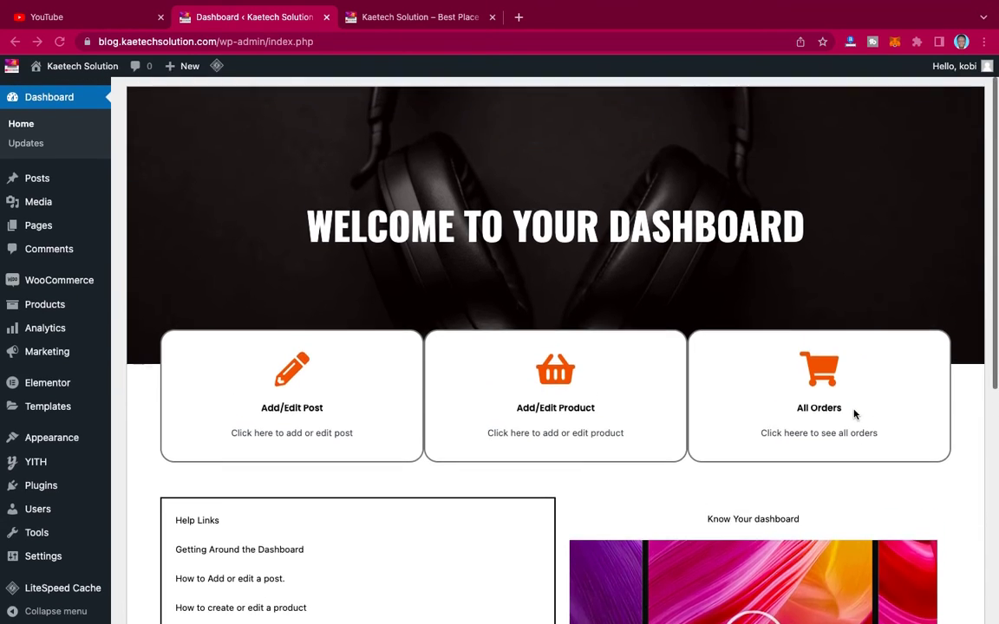
{"action": "scroll", "coordinate": [854, 413], "scroll_direction": "down", "scroll_amount": 1}
{"action": "scroll", "coordinate": [854, 413], "scroll_direction": "up", "scroll_amount": 2}
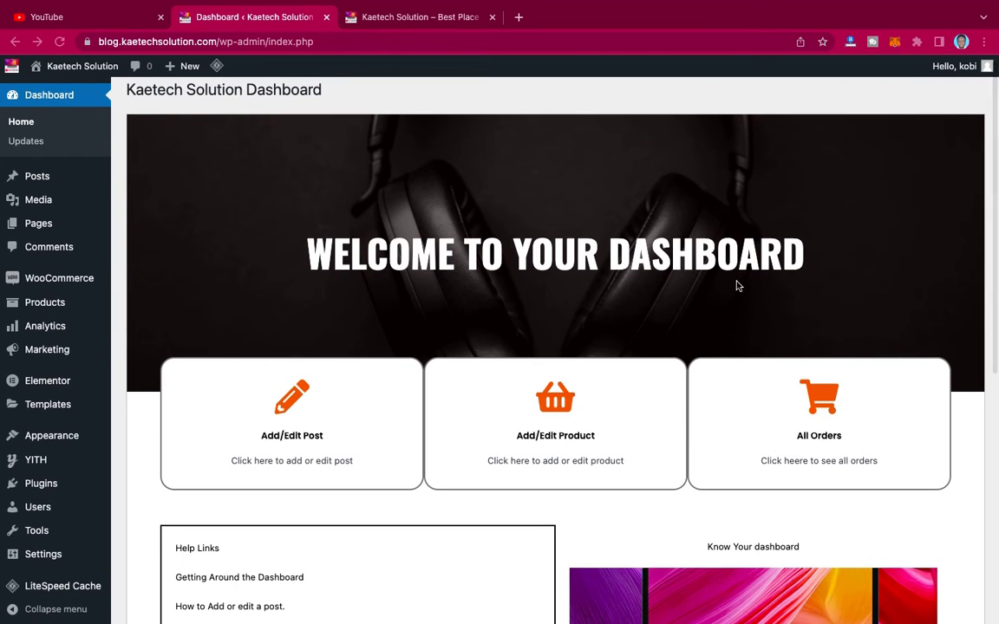
{"action": "scroll", "coordinate": [773, 386], "scroll_direction": "down", "scroll_amount": 4}
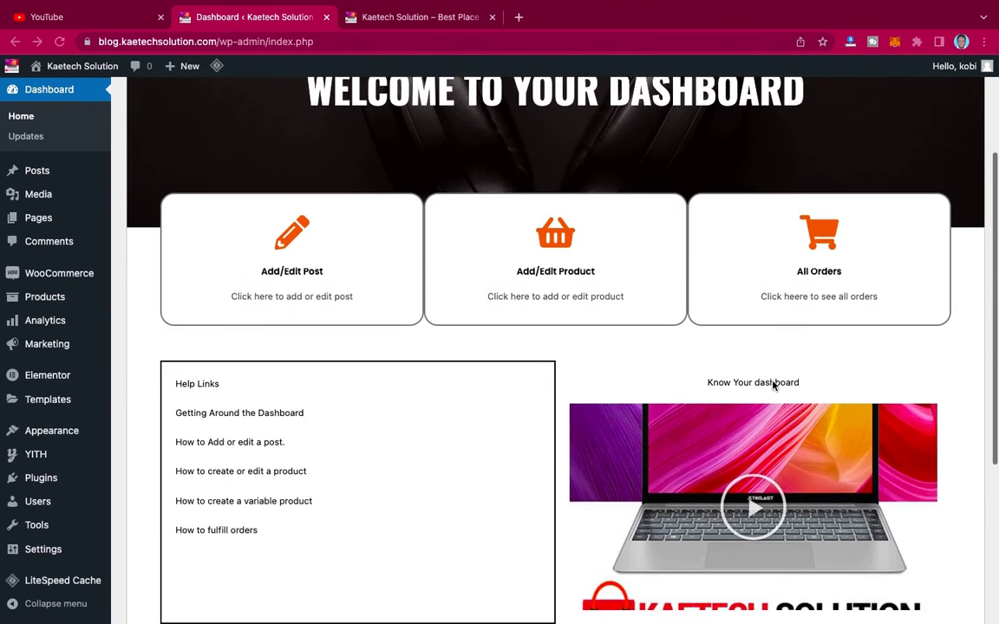
{"action": "scroll", "coordinate": [774, 386], "scroll_direction": "up", "scroll_amount": 3}
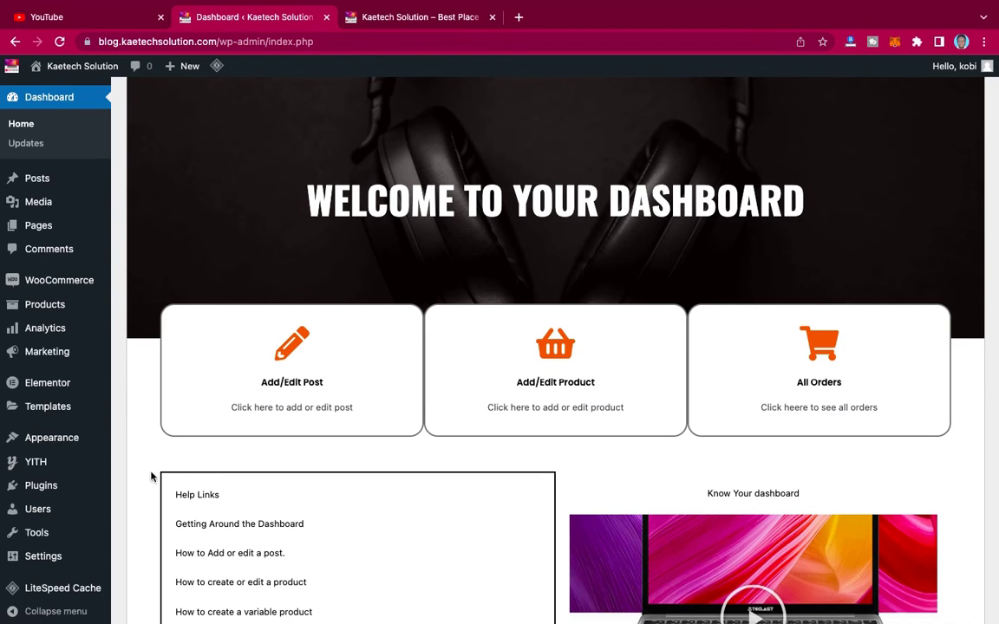
{"action": "mouse_move", "coordinate": [46, 490]}
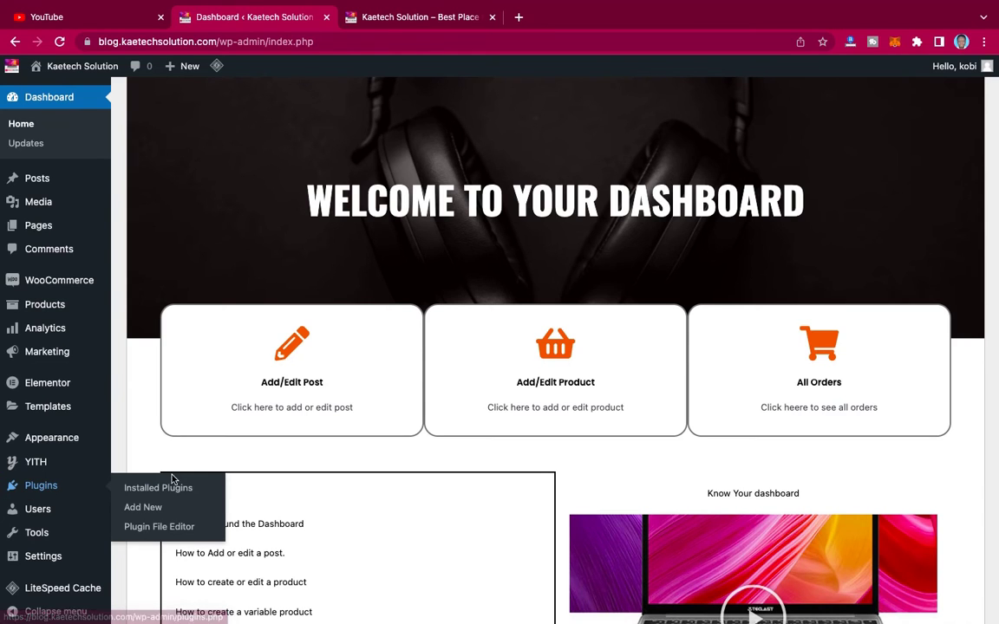
Go to Plugins > Add New and search the plugin directory for 'user menus'.
{"action": "left_click", "coordinate": [148, 510]}
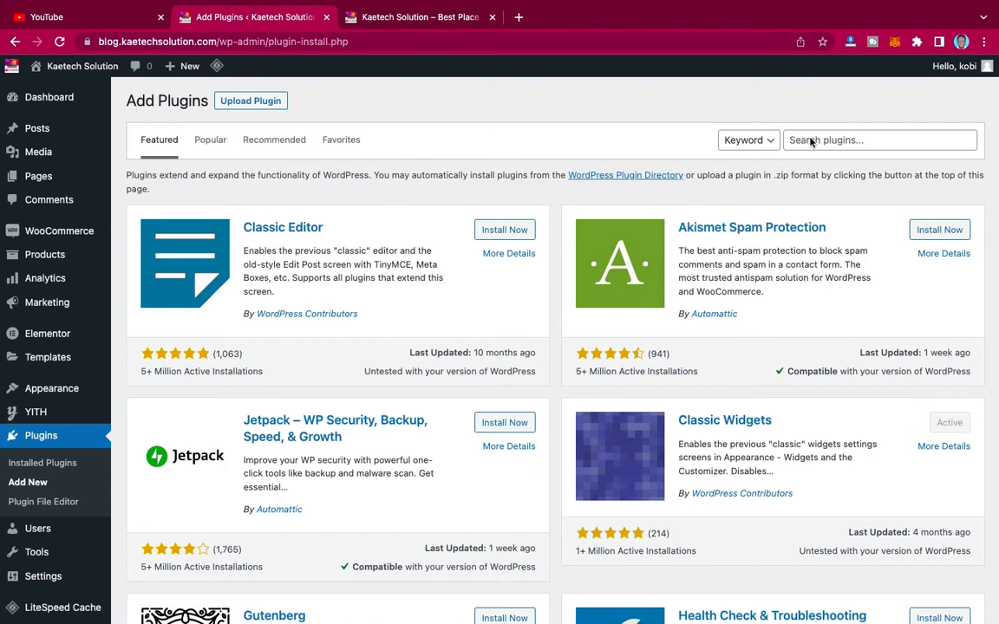
{"action": "left_click", "coordinate": [812, 140]}
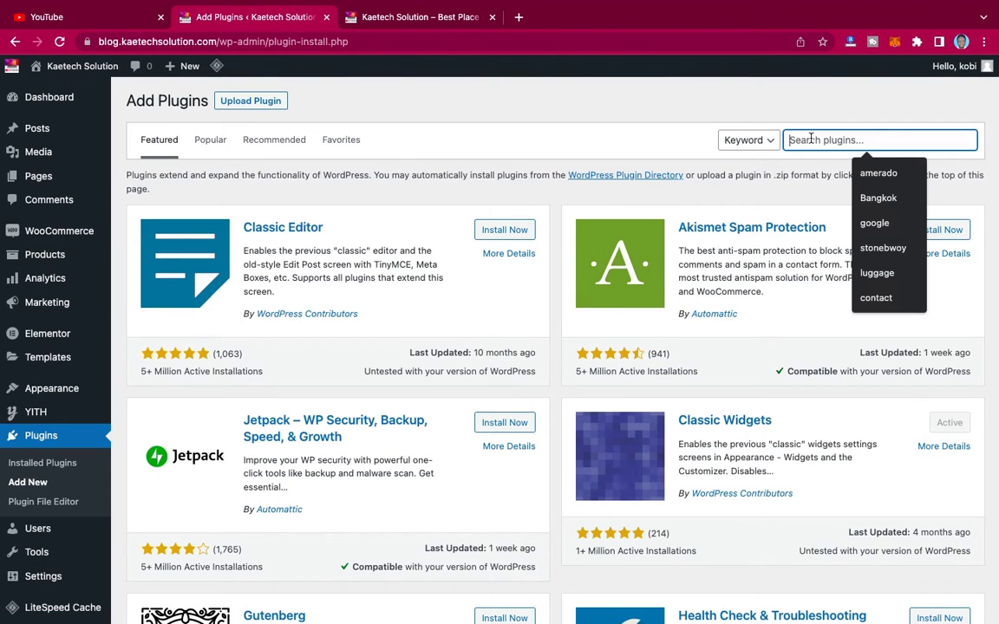
{"action": "type", "text": "user menu"}
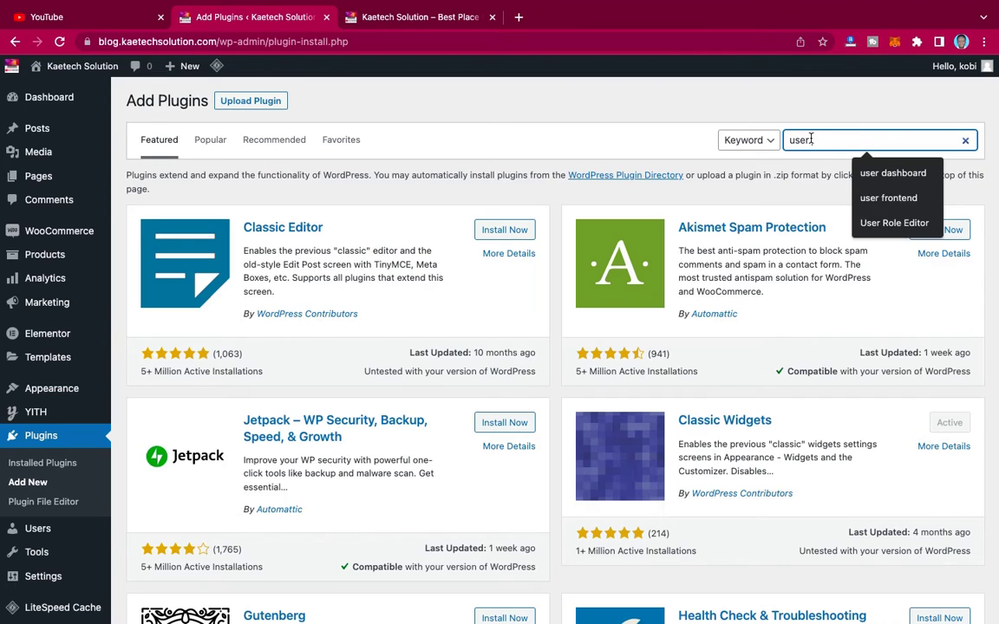
{"action": "type", "text": "s"}
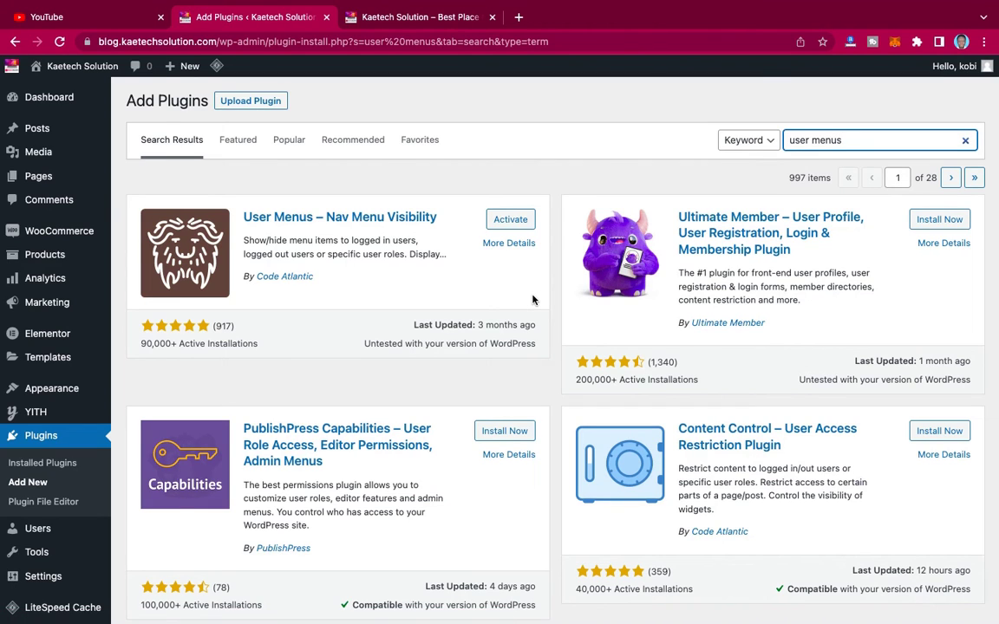
Activate User Menus and skip the Freemius data-sharing opt-in.
{"action": "left_click", "coordinate": [512, 221]}
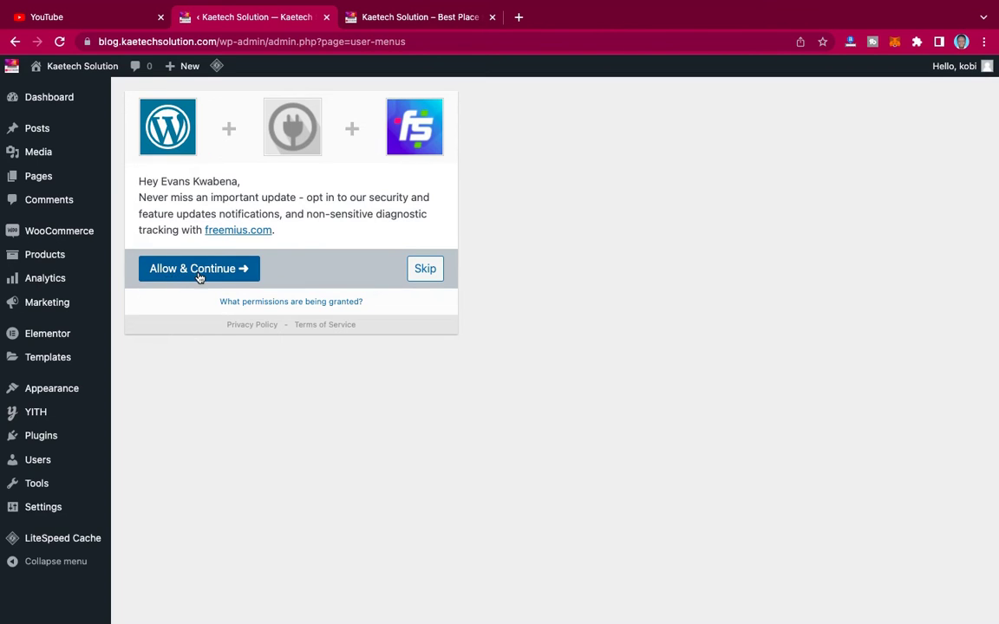
{"action": "left_click", "coordinate": [427, 271]}
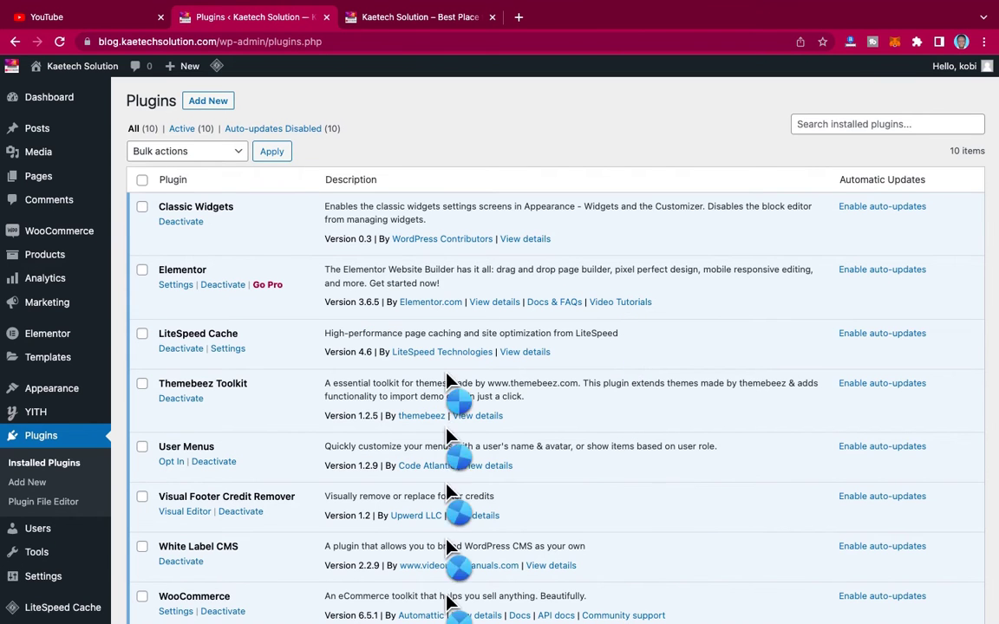
{"action": "scroll", "coordinate": [258, 352], "scroll_direction": "down", "scroll_amount": 2}
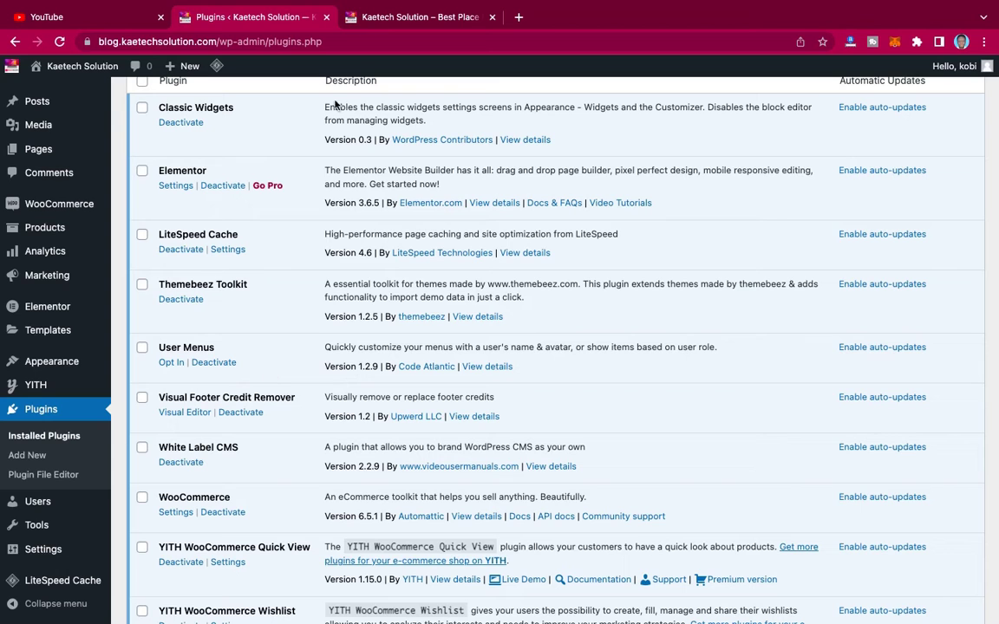
Check the storefront tab, then return to the Installed Plugins list.
{"action": "left_click", "coordinate": [424, 23]}
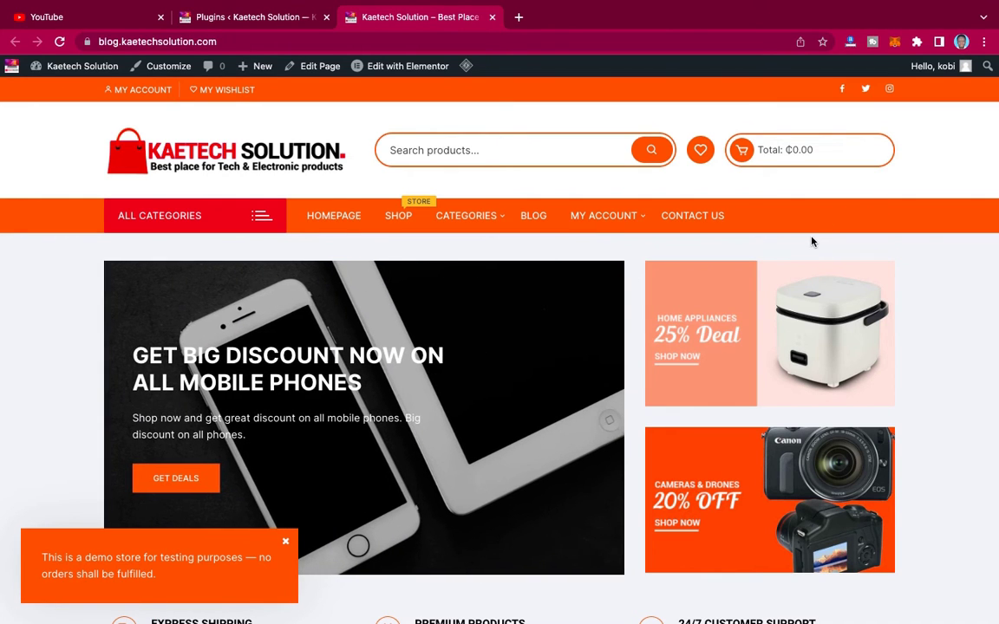
{"action": "left_click", "coordinate": [286, 21]}
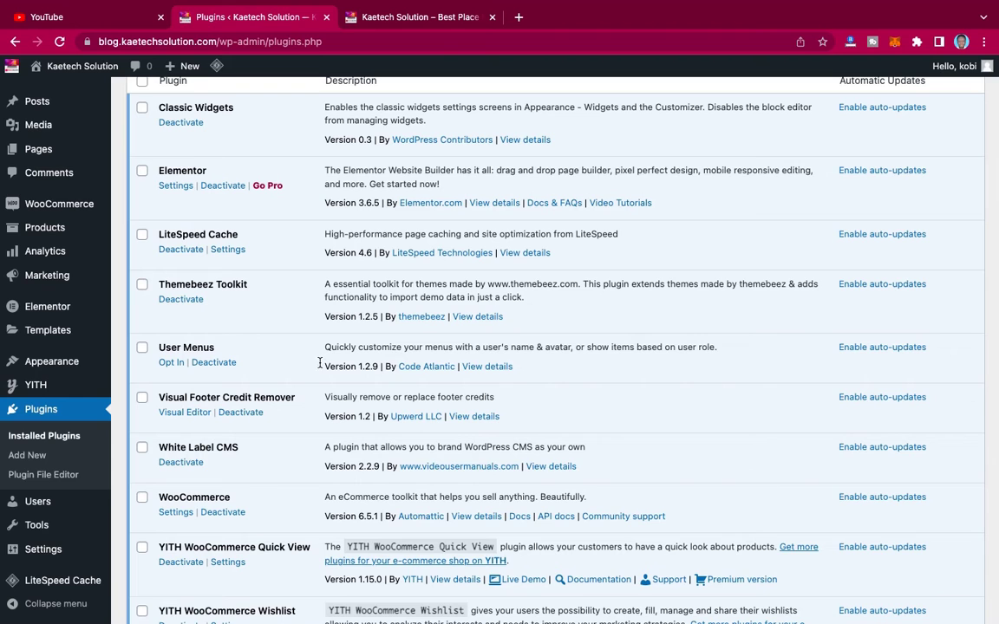
{"action": "scroll", "coordinate": [44, 475], "scroll_direction": "down", "scroll_amount": 3}
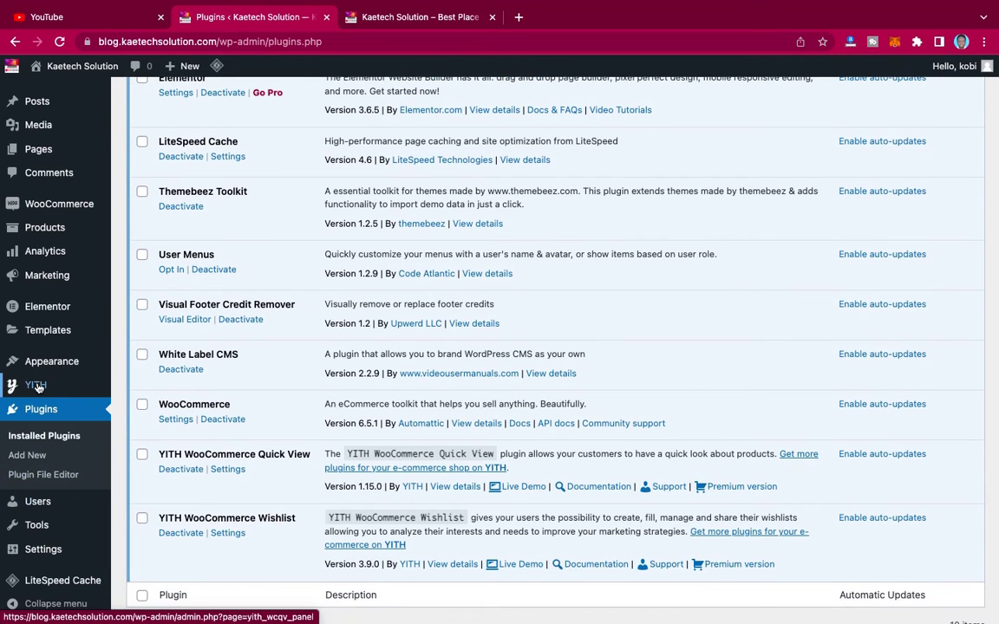
{"action": "mouse_move", "coordinate": [40, 363]}
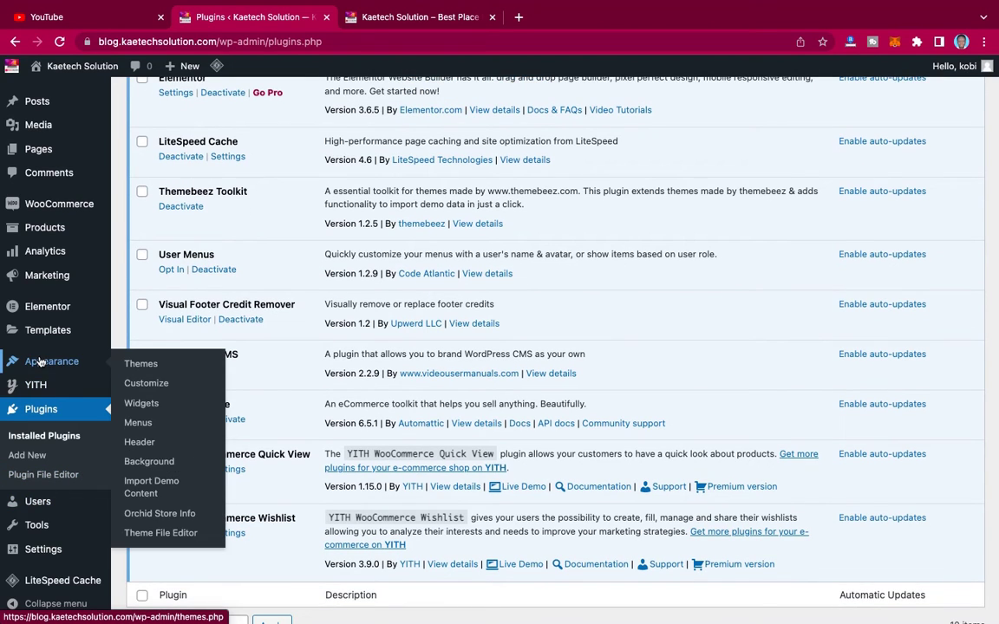
In Appearance > Menus, keep Main Menu selected and start a new blank menu.
{"action": "left_click", "coordinate": [139, 423]}
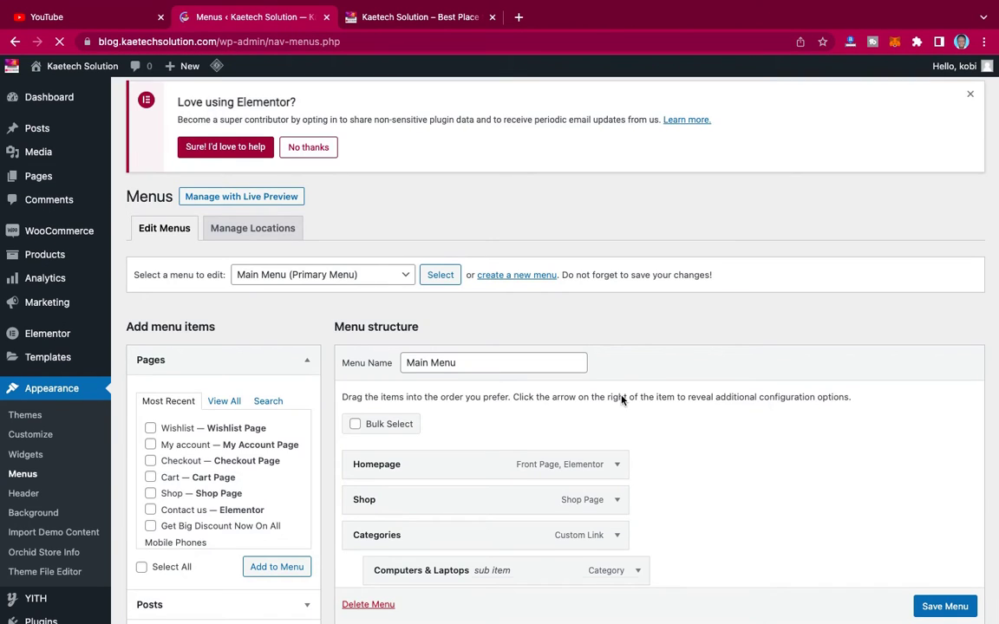
{"action": "scroll", "coordinate": [621, 399], "scroll_direction": "down", "scroll_amount": 5}
{"action": "scroll", "coordinate": [620, 399], "scroll_direction": "up", "scroll_amount": 4}
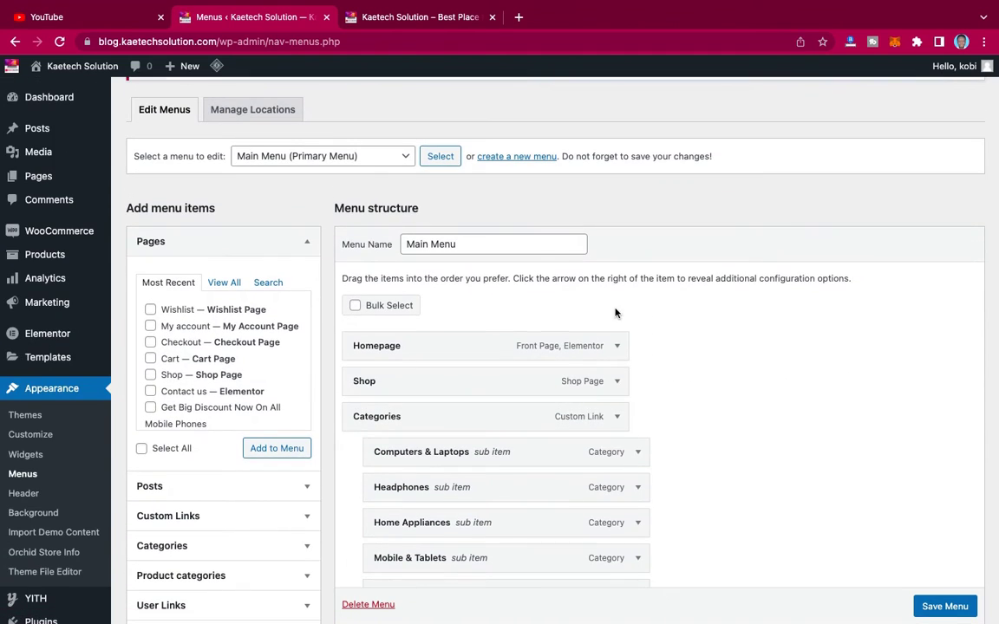
{"action": "left_click", "coordinate": [403, 151]}
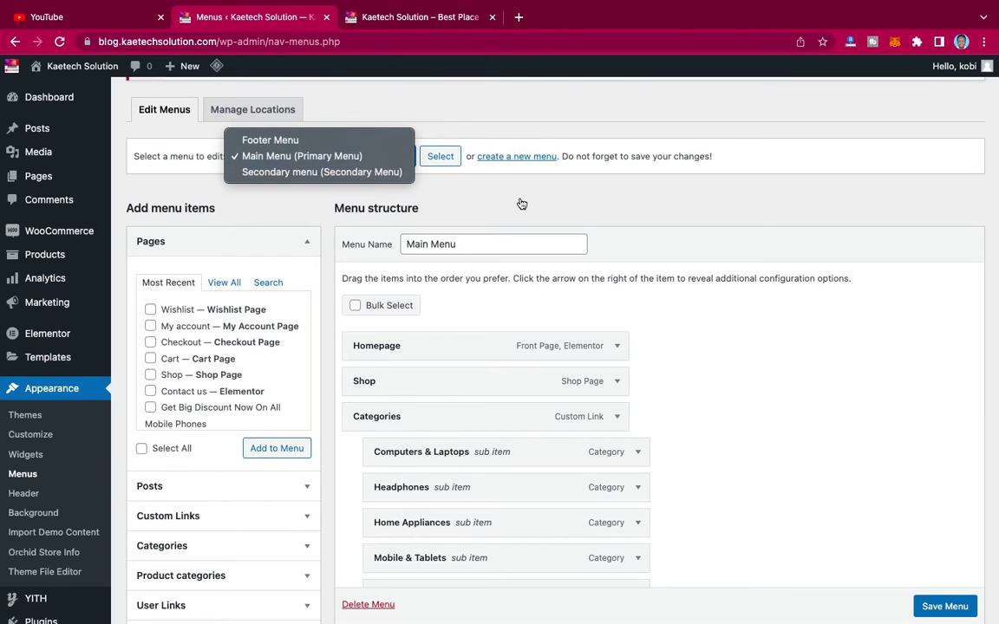
{"action": "left_click", "coordinate": [923, 202]}
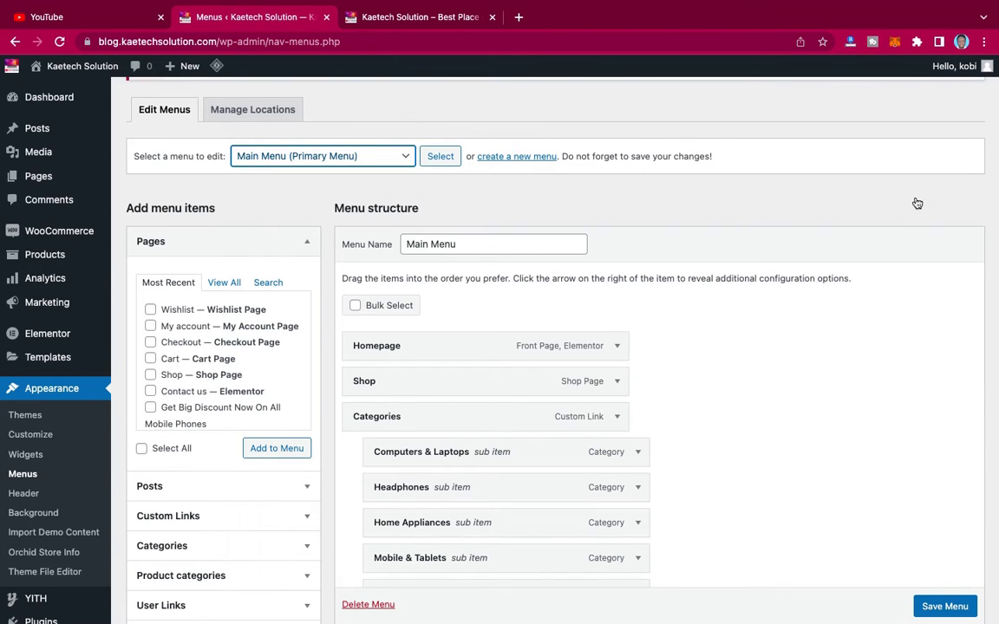
{"action": "left_click", "coordinate": [530, 159]}
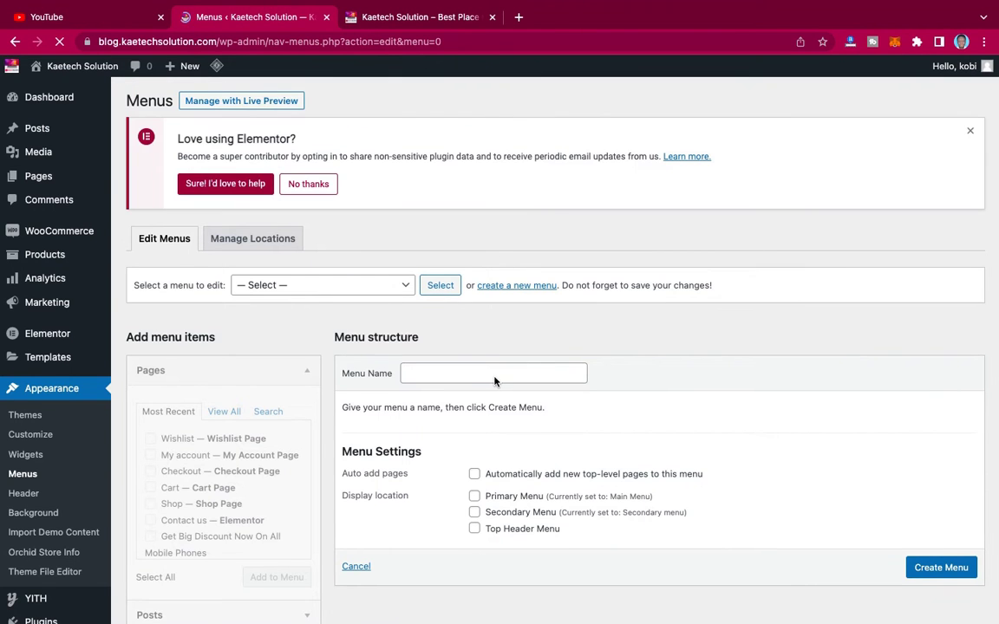
Name the new menu 'logged-in' and create it.
{"action": "left_click", "coordinate": [494, 375]}
{"action": "type", "text": "Log"}
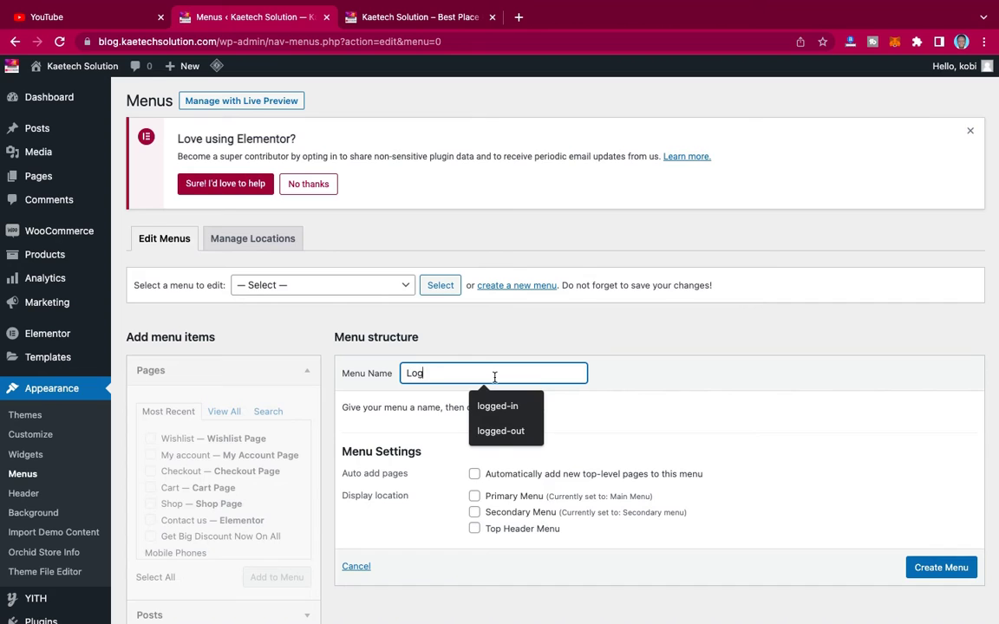
{"action": "left_click", "coordinate": [524, 413]}
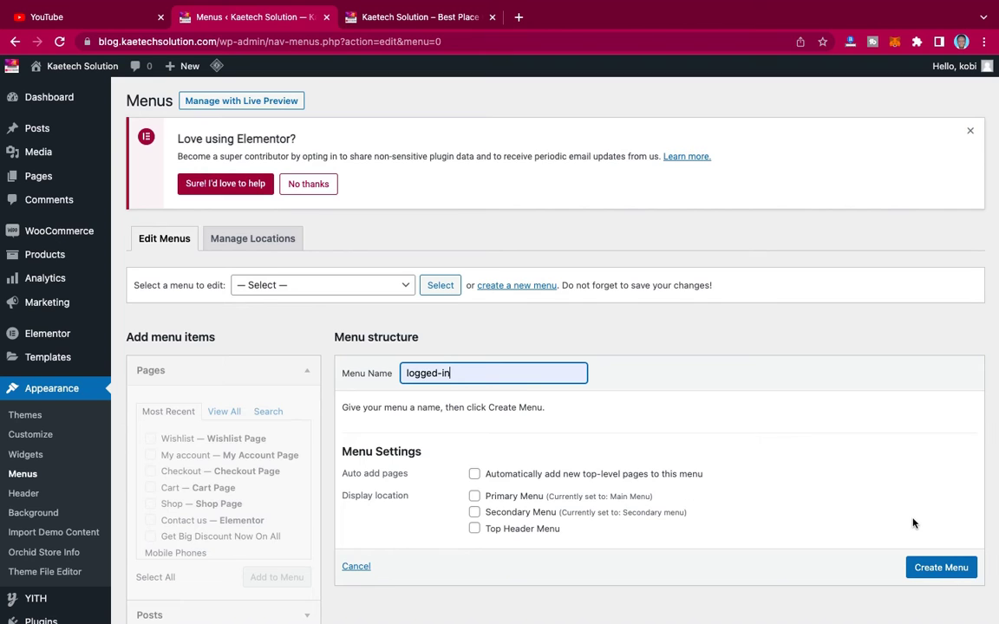
{"action": "left_click", "coordinate": [947, 569]}
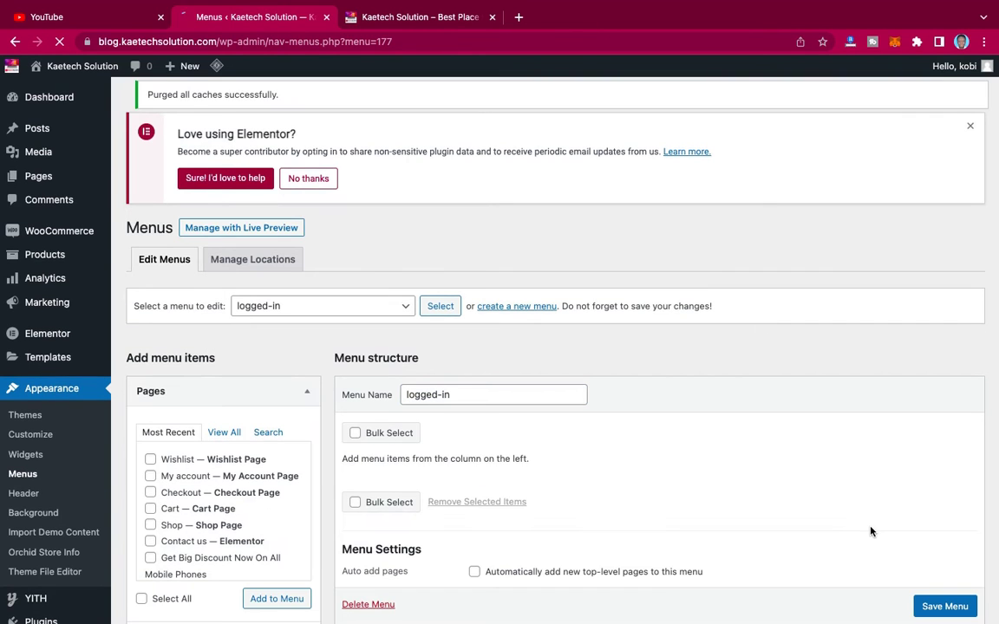
From the full page list, tick the Homepage, Cart, Contact us and Shop pages.
{"action": "scroll", "coordinate": [871, 531], "scroll_direction": "down", "scroll_amount": 3}
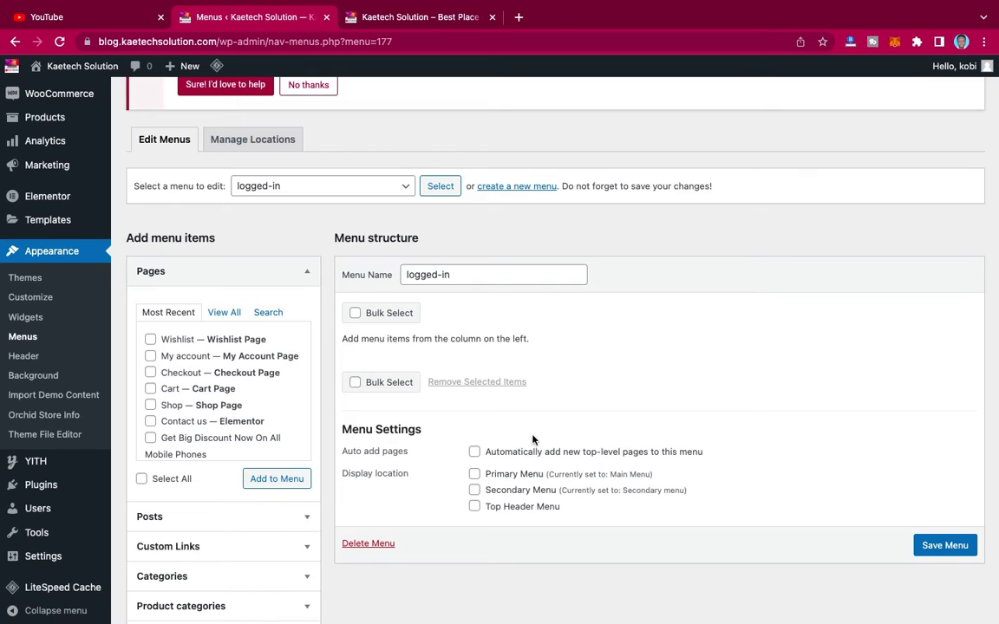
{"action": "left_click", "coordinate": [224, 313]}
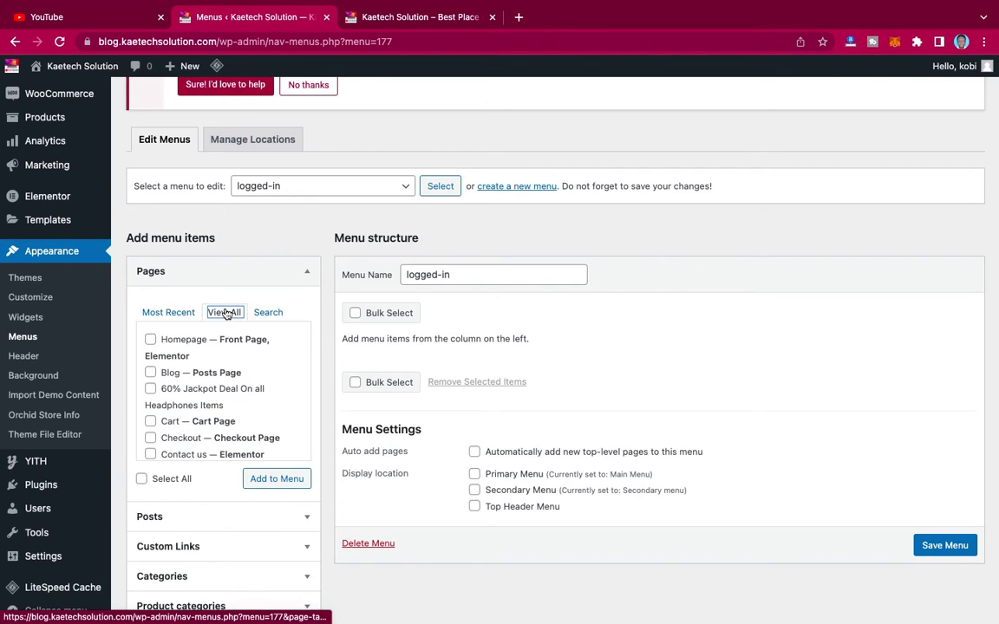
{"action": "scroll", "coordinate": [169, 382], "scroll_direction": "down", "scroll_amount": 2}
{"action": "scroll", "coordinate": [173, 381], "scroll_direction": "up", "scroll_amount": 2}
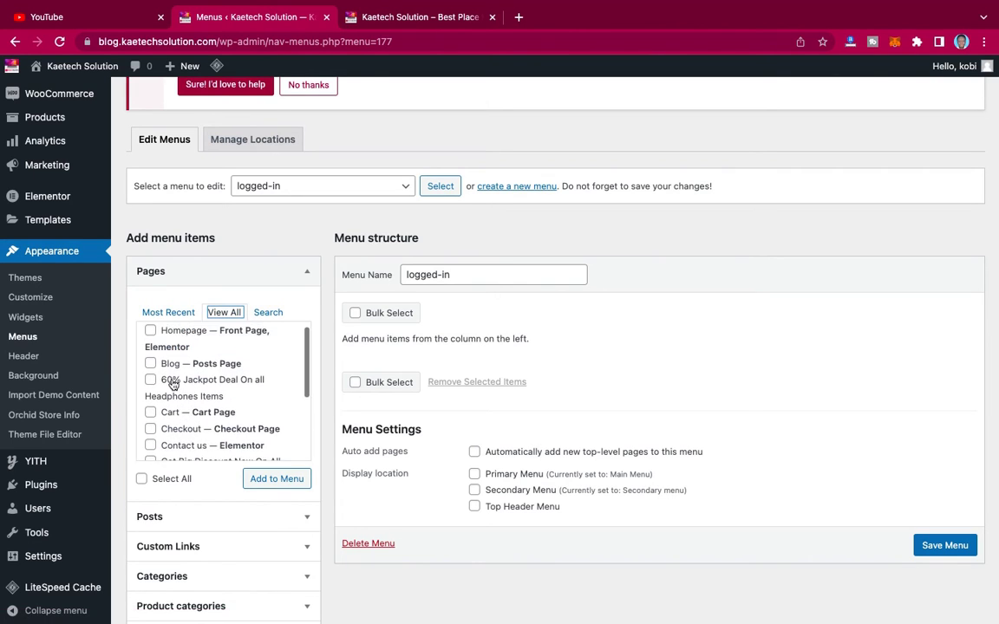
{"action": "left_click", "coordinate": [150, 332]}
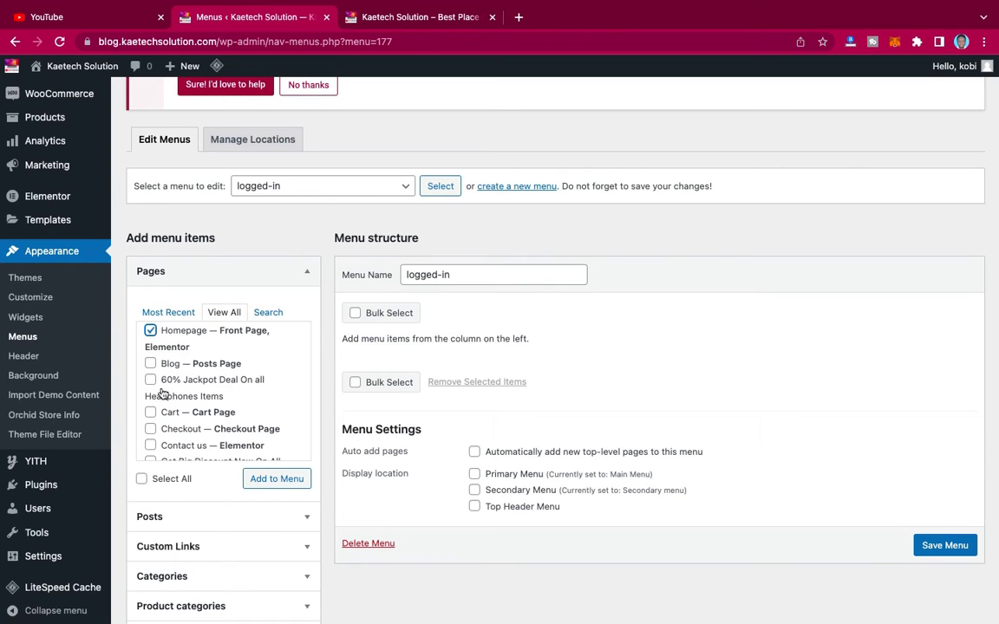
{"action": "scroll", "coordinate": [174, 382], "scroll_direction": "down", "scroll_amount": 2}
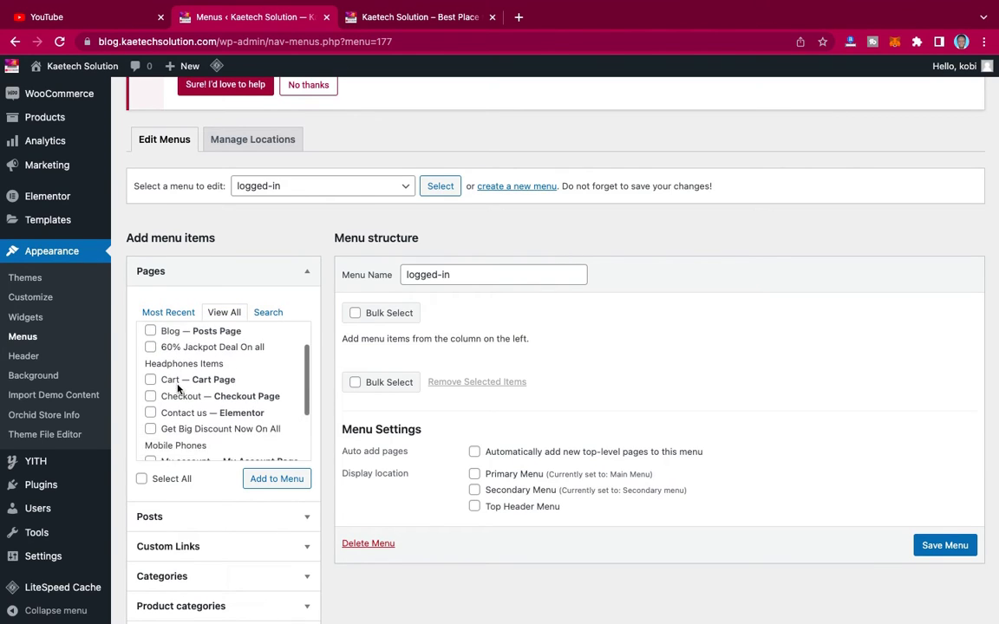
{"action": "scroll", "coordinate": [178, 386], "scroll_direction": "up", "scroll_amount": 1}
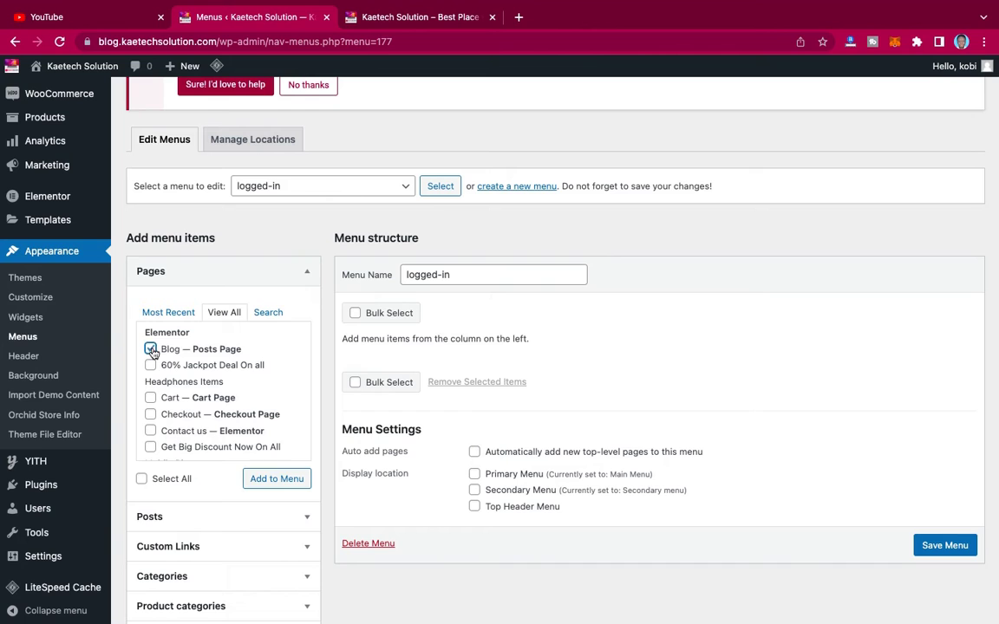
{"action": "scroll", "coordinate": [190, 411], "scroll_direction": "down", "scroll_amount": 3}
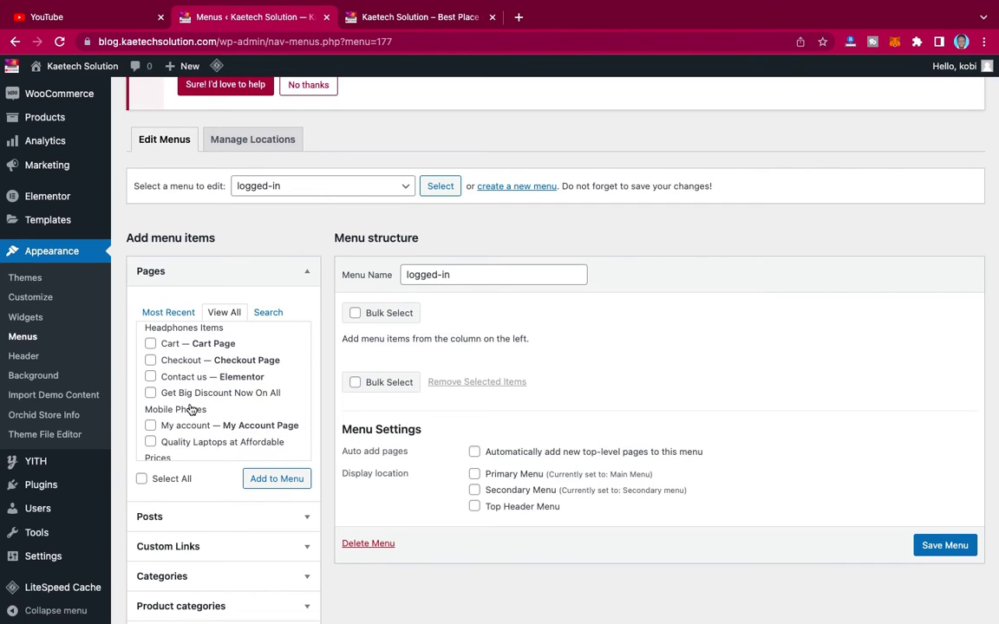
{"action": "scroll", "coordinate": [190, 409], "scroll_direction": "down", "scroll_amount": 2}
{"action": "scroll", "coordinate": [190, 410], "scroll_direction": "up", "scroll_amount": 4}
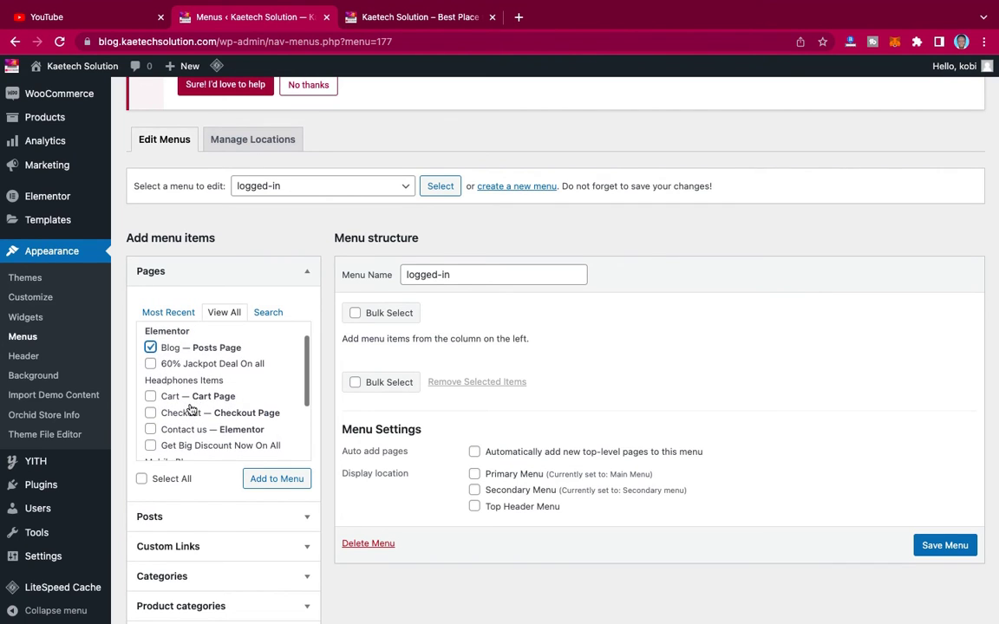
{"action": "left_click", "coordinate": [150, 396]}
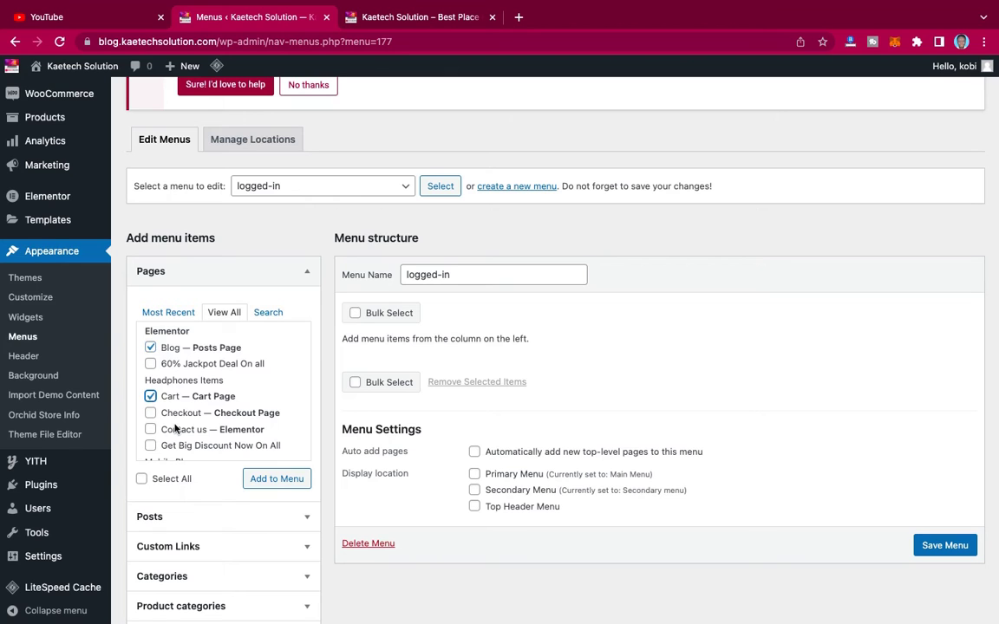
{"action": "scroll", "coordinate": [175, 428], "scroll_direction": "down", "scroll_amount": 3}
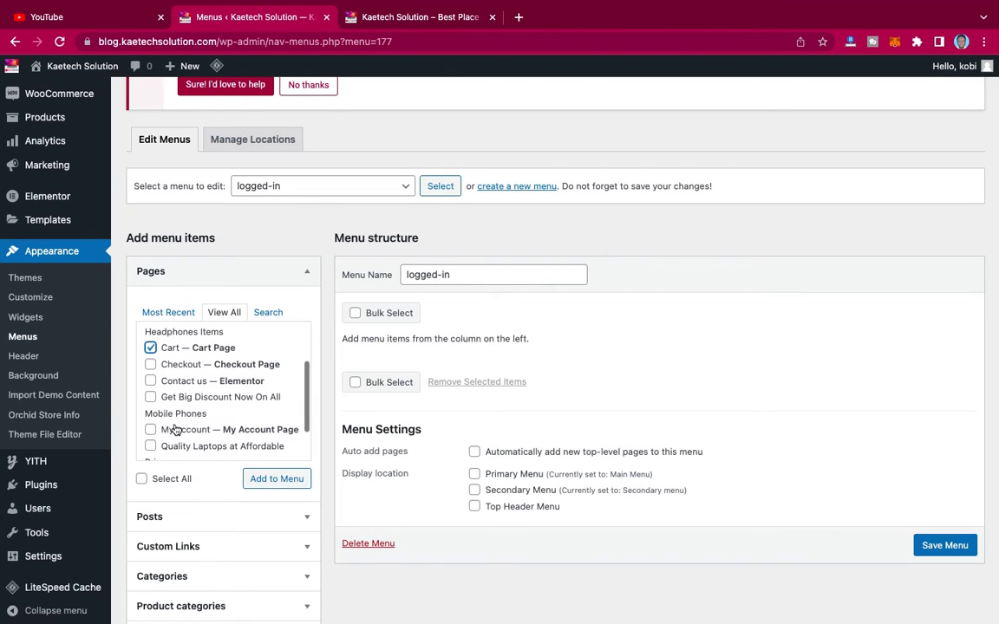
{"action": "left_click", "coordinate": [150, 381]}
{"action": "scroll", "coordinate": [180, 419], "scroll_direction": "down", "scroll_amount": 1}
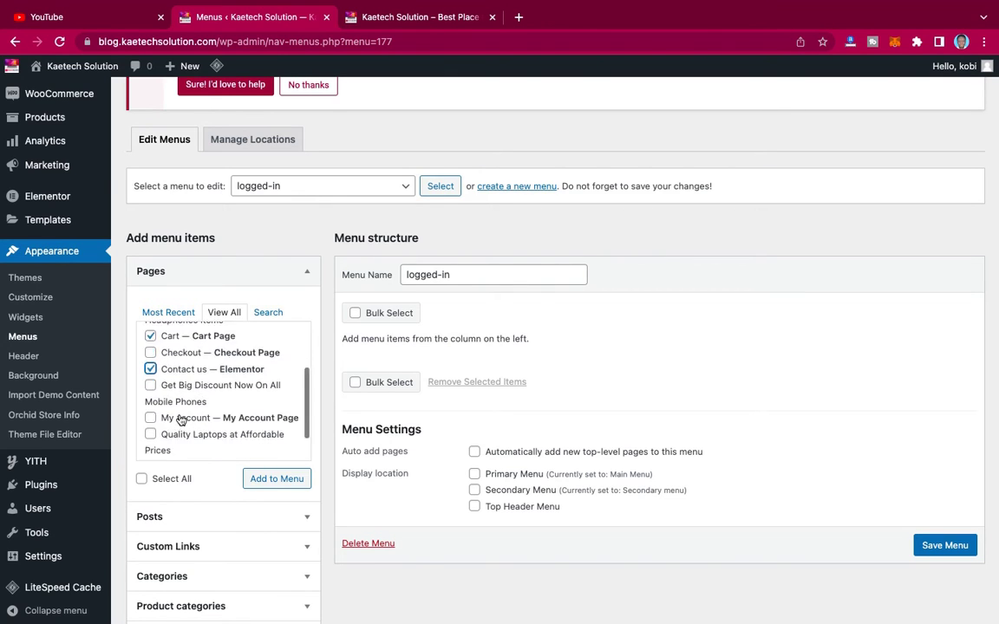
{"action": "scroll", "coordinate": [180, 419], "scroll_direction": "down", "scroll_amount": 3}
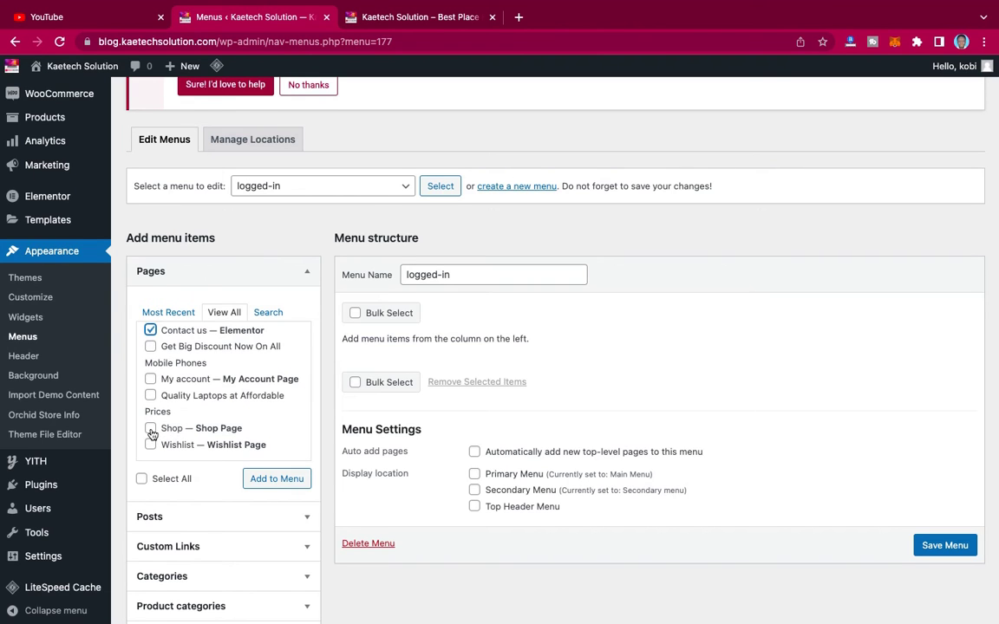
{"action": "left_click", "coordinate": [151, 429]}
{"action": "scroll", "coordinate": [229, 408], "scroll_direction": "down", "scroll_amount": 3}
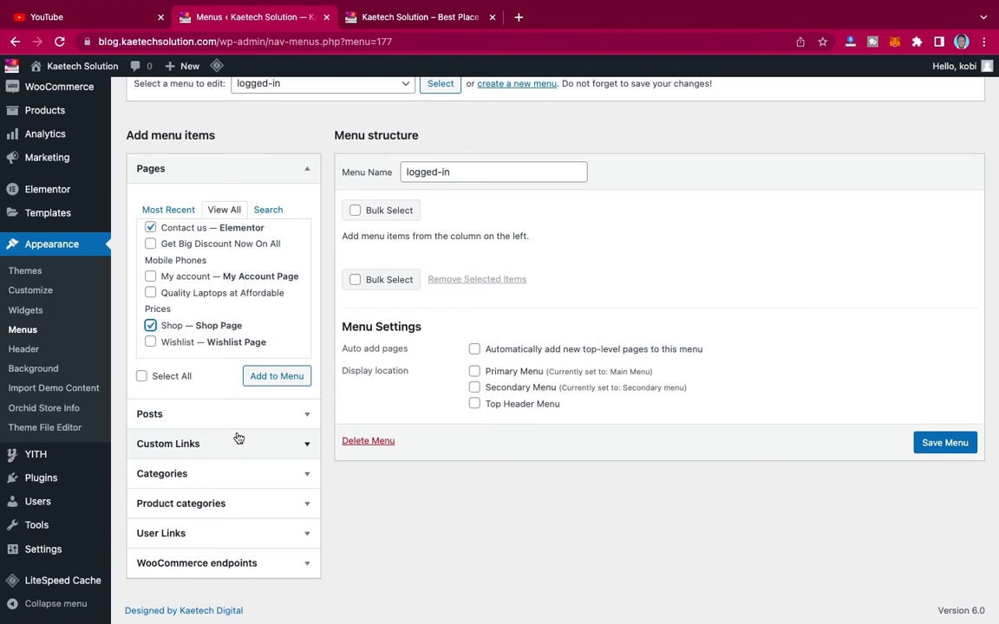
Add the Orders, Downloads and Logout WooCommerce endpoints to the menu.
{"action": "left_click", "coordinate": [306, 568]}
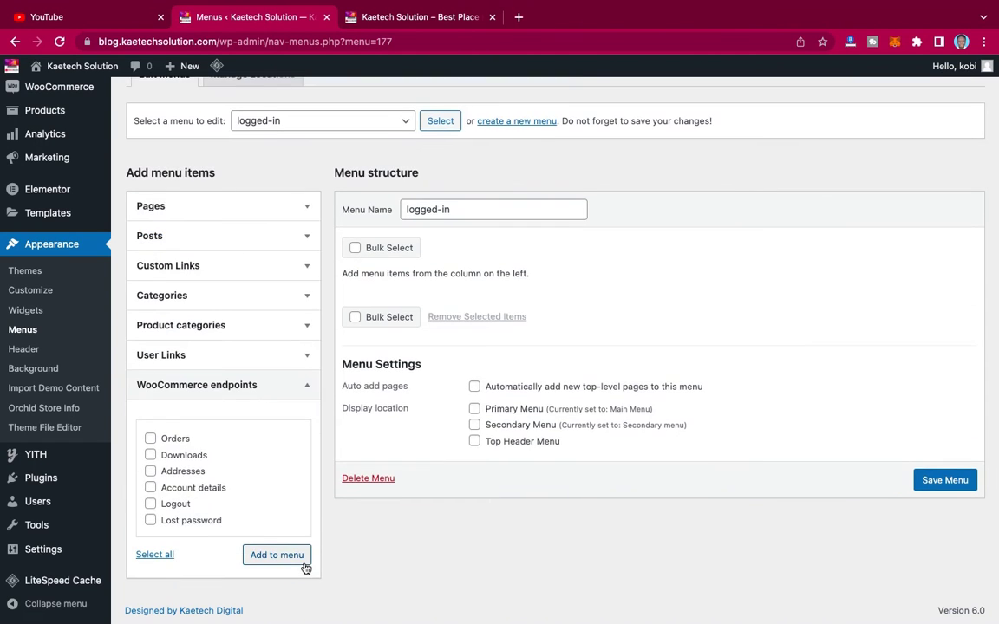
{"action": "left_click", "coordinate": [150, 439]}
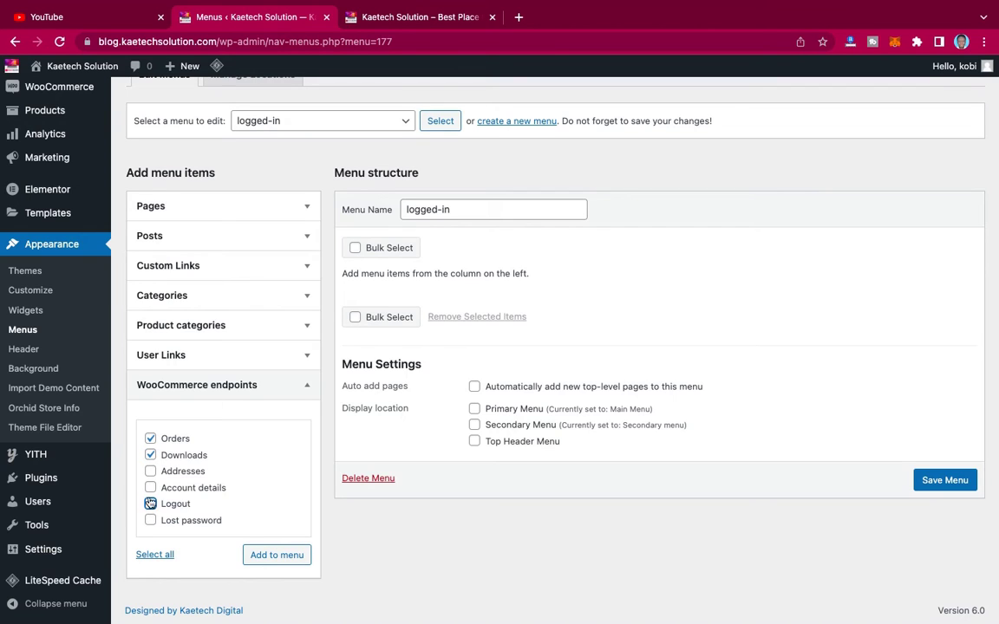
{"action": "left_click", "coordinate": [150, 504]}
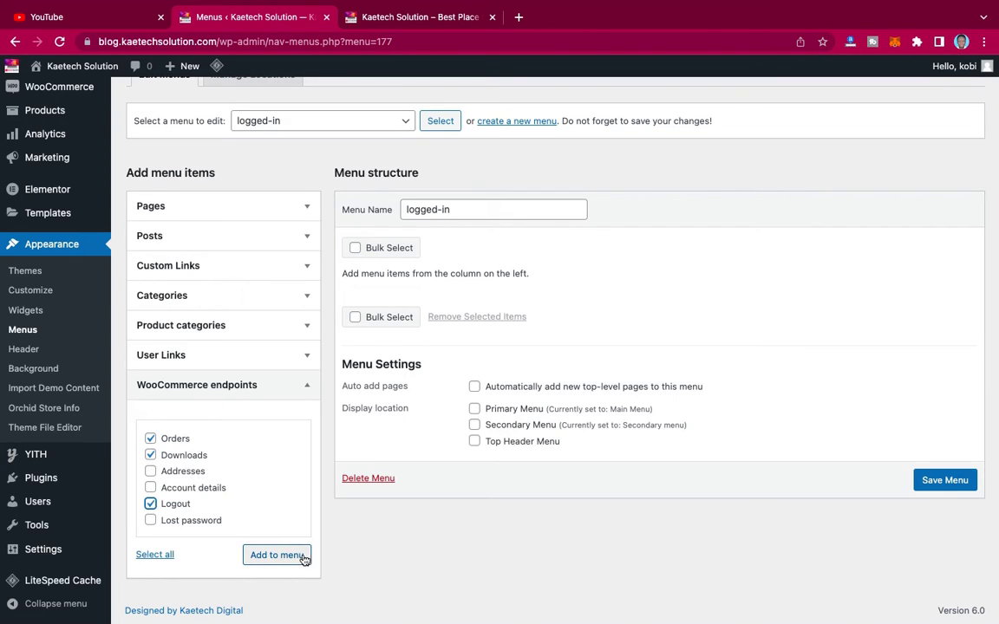
{"action": "left_click", "coordinate": [277, 555]}
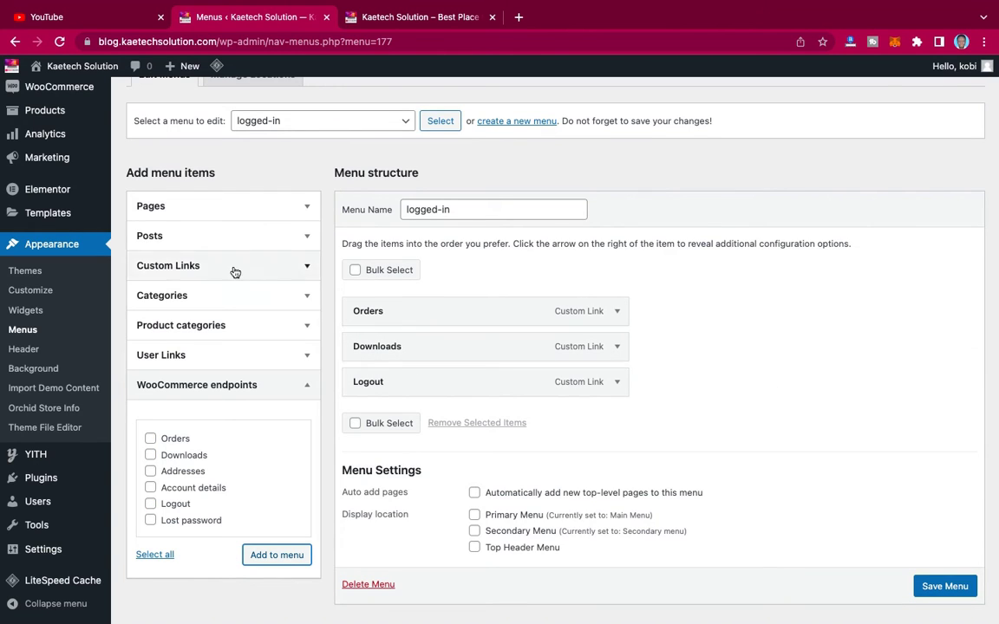
Add the checked pages (Homepage, Blog, Cart, Contact us, Shop) to the menu.
{"action": "left_click", "coordinate": [246, 208]}
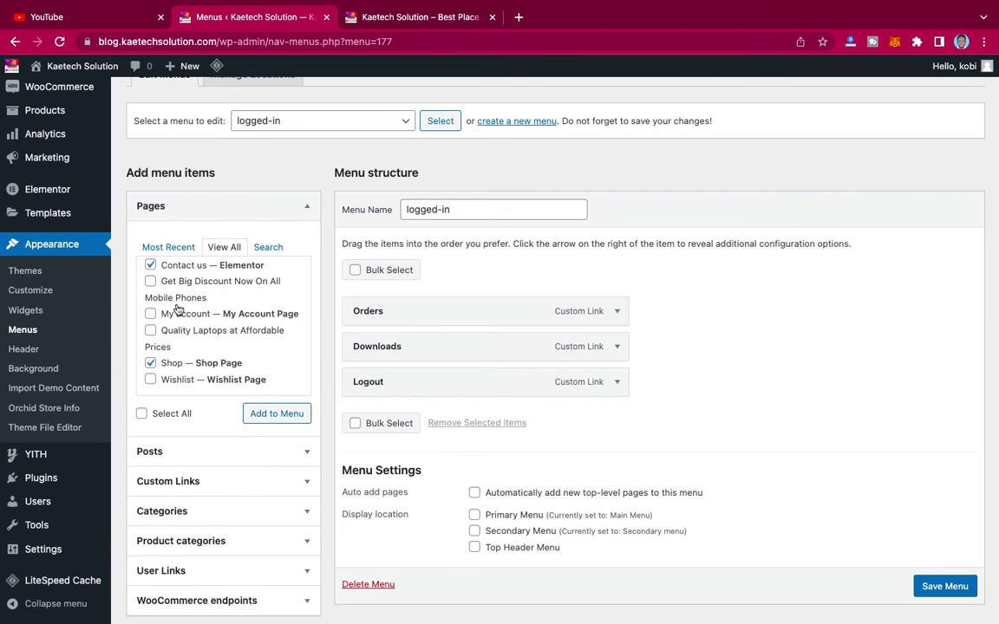
{"action": "left_click", "coordinate": [276, 414]}
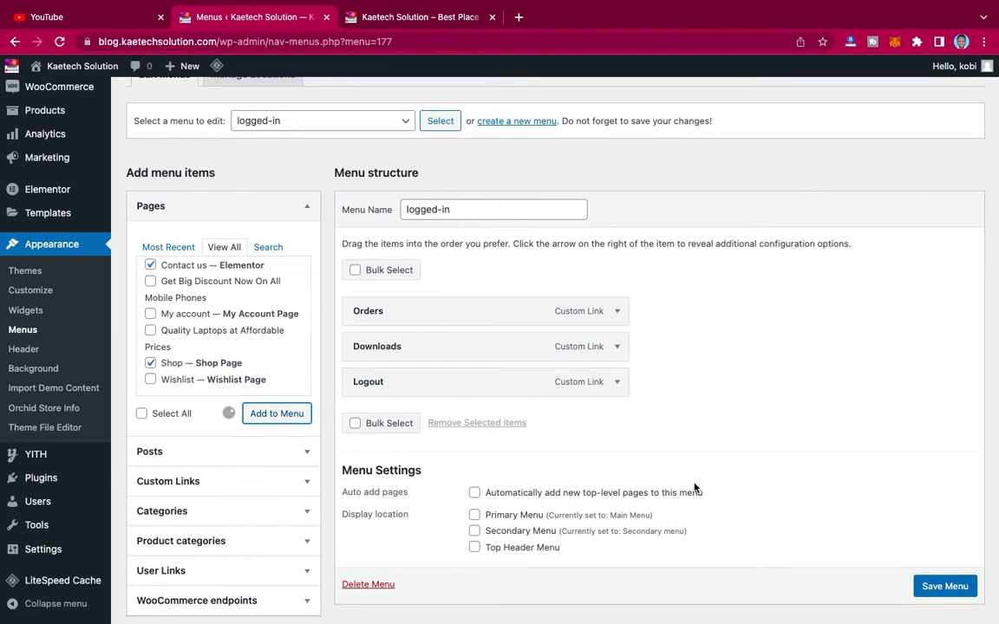
{"action": "scroll", "coordinate": [694, 488], "scroll_direction": "down", "scroll_amount": 2}
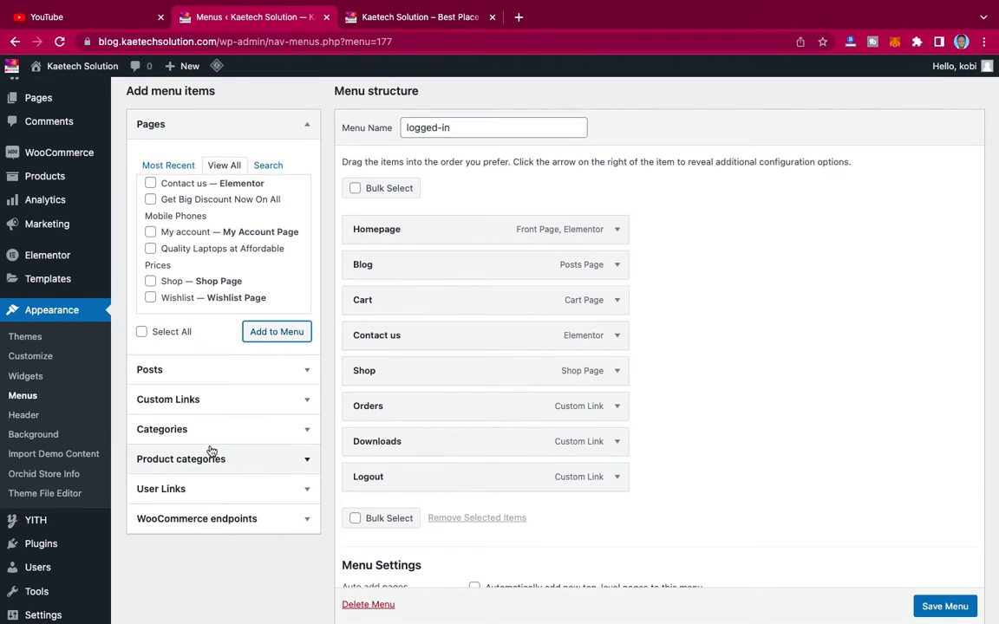
Add My account and reorder the items: Homepage, Shop, Blog, Cart, My account, Orders, Downloads, Logout, Contact us.
{"action": "left_click", "coordinate": [150, 233]}
{"action": "left_click", "coordinate": [276, 332]}
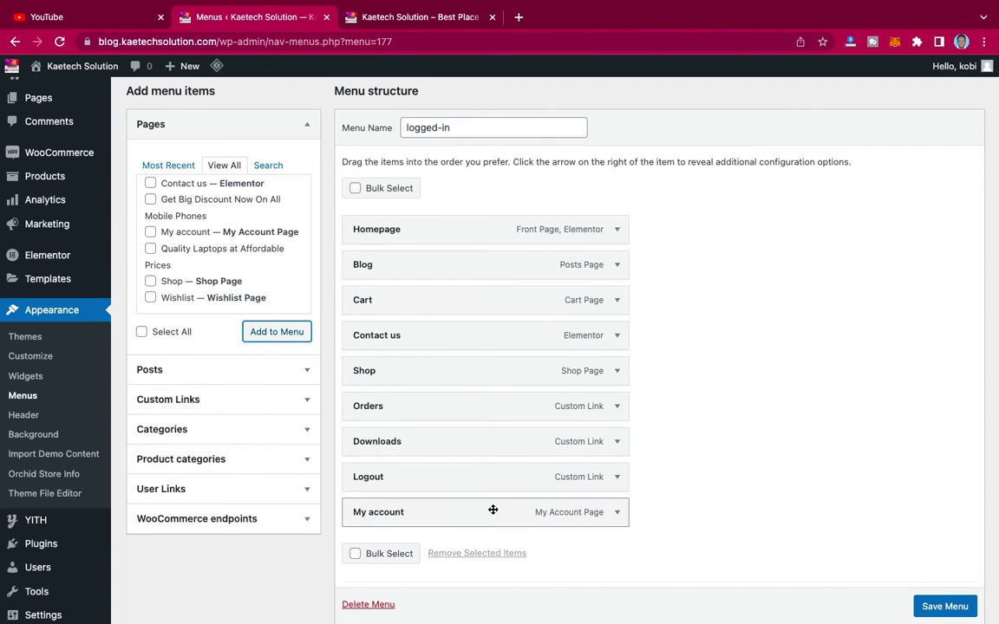
{"action": "left_click_drag", "start_coordinate": [492, 509], "coordinate": [499, 371]}
{"action": "left_click_drag", "start_coordinate": [464, 408], "coordinate": [445, 284]}
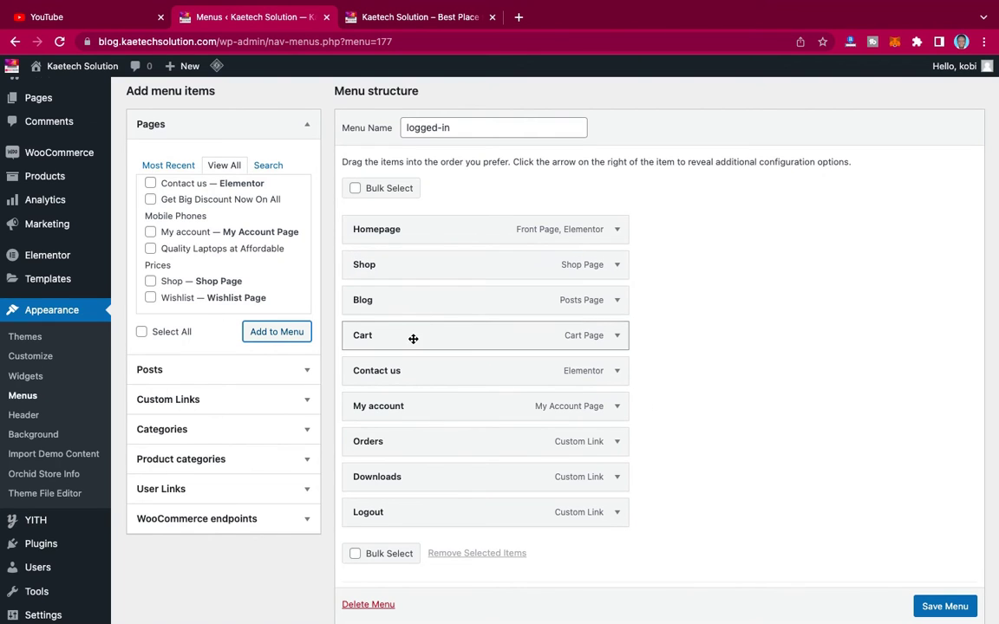
{"action": "left_click_drag", "start_coordinate": [412, 344], "coordinate": [420, 514]}
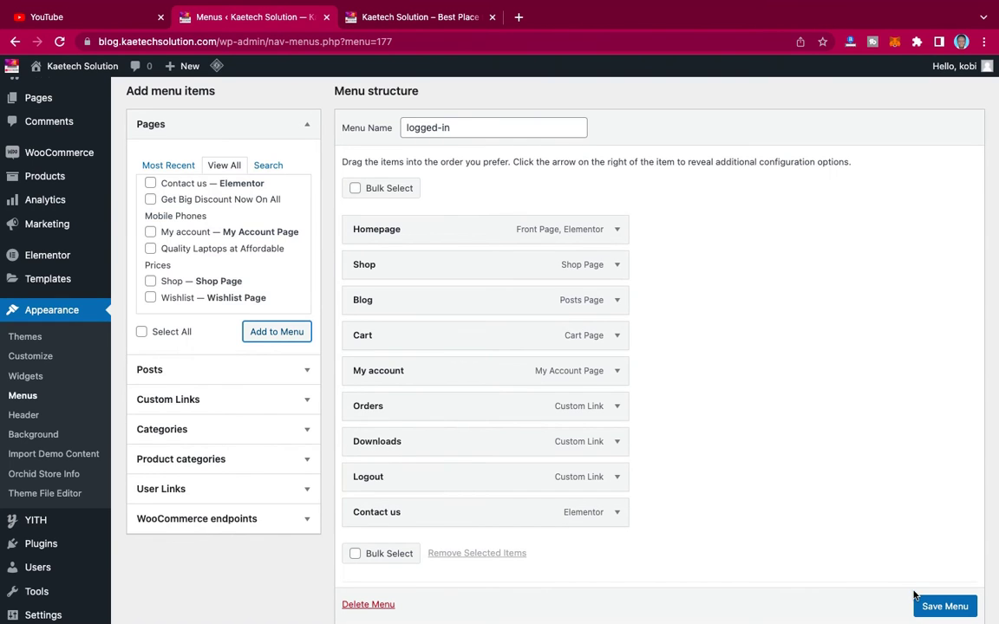
{"action": "scroll", "coordinate": [790, 541], "scroll_direction": "down", "scroll_amount": 3}
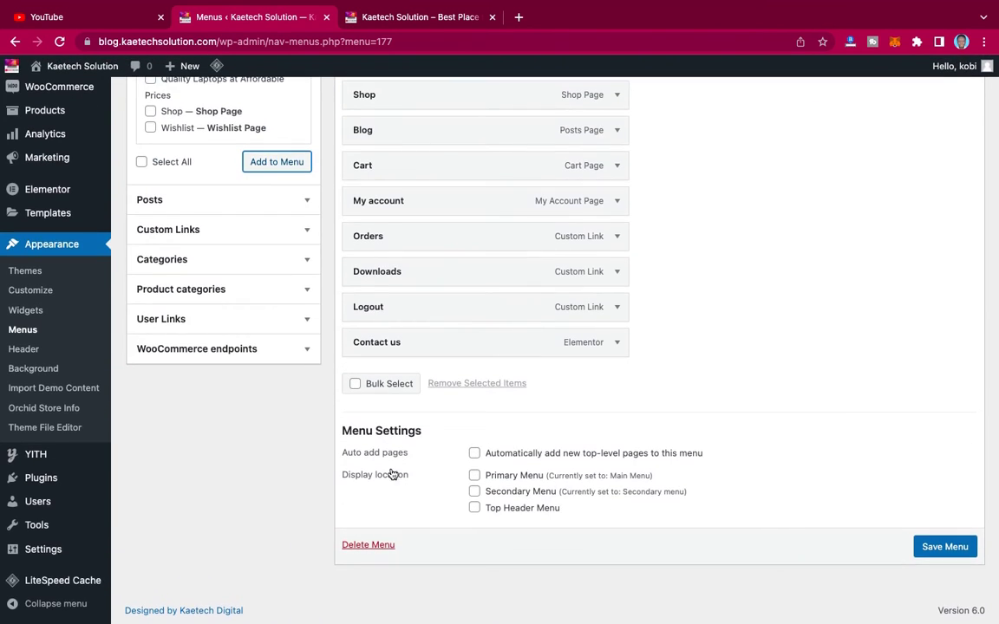
Tick Primary Menu as the display location and save the logged-in menu.
{"action": "left_click", "coordinate": [475, 477]}
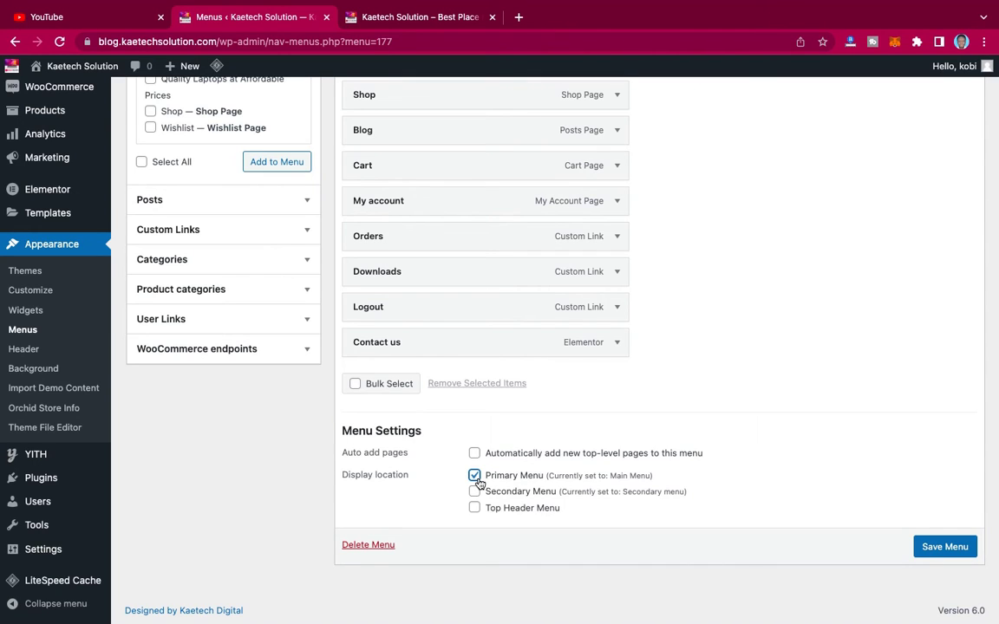
{"action": "left_click", "coordinate": [934, 547]}
{"action": "scroll", "coordinate": [930, 539], "scroll_direction": "down", "scroll_amount": 5}
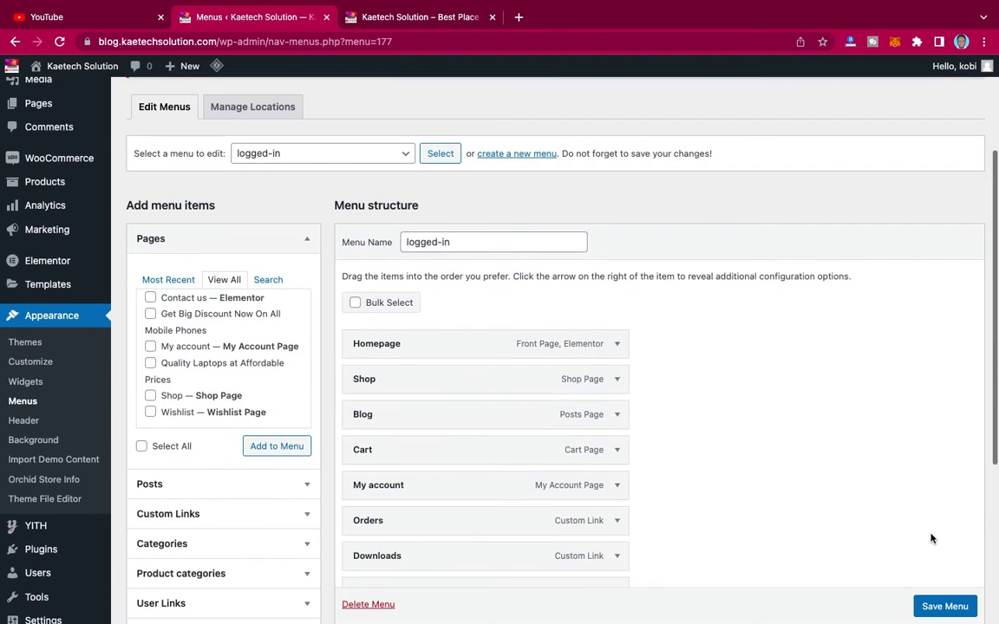
{"action": "scroll", "coordinate": [930, 539], "scroll_direction": "up", "scroll_amount": 2}
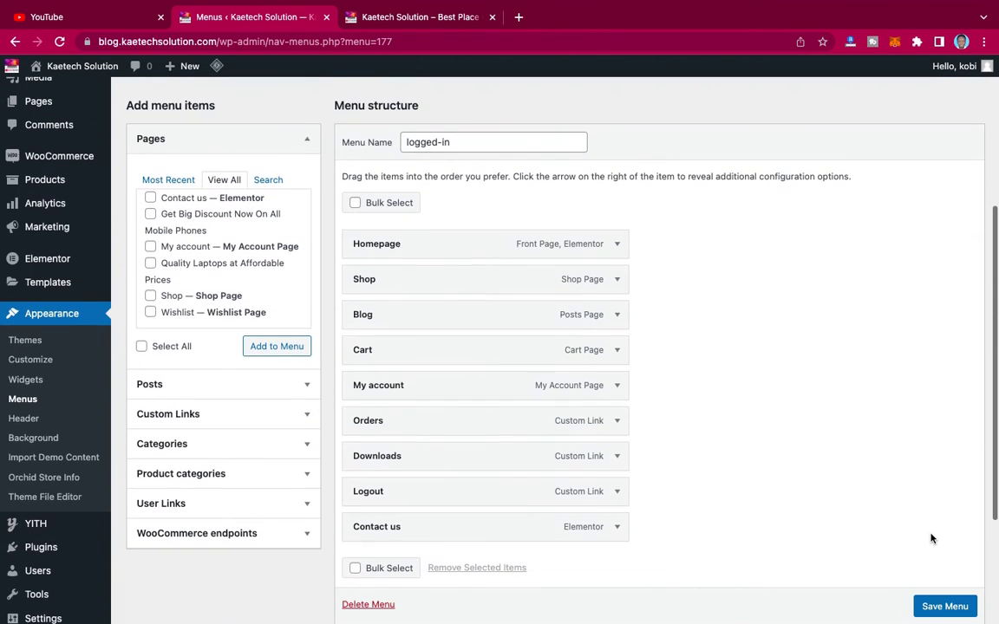
{"action": "scroll", "coordinate": [930, 539], "scroll_direction": "down", "scroll_amount": 4}
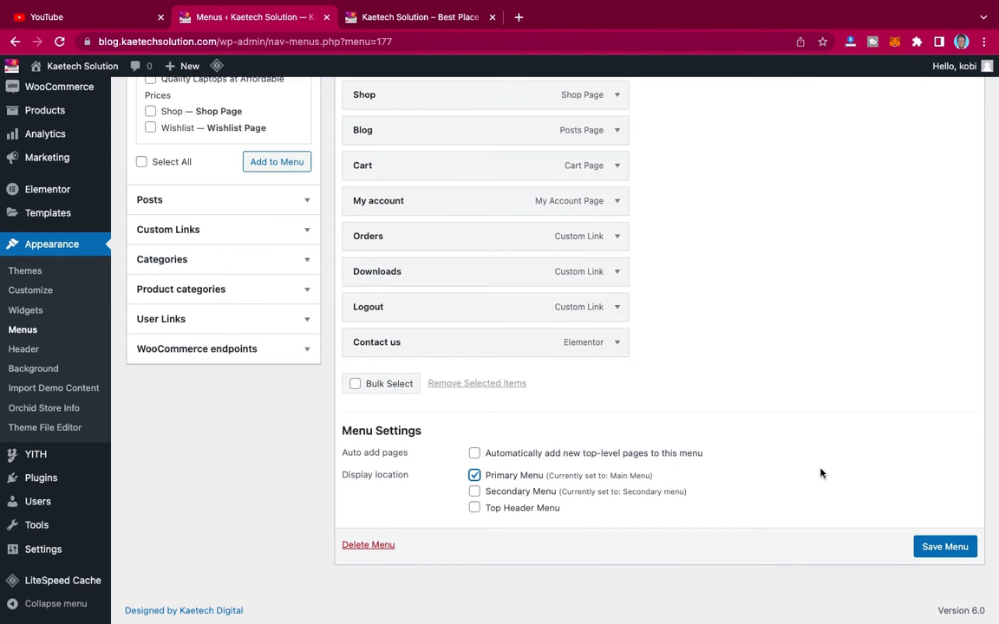
{"action": "scroll", "coordinate": [821, 473], "scroll_direction": "up", "scroll_amount": 4}
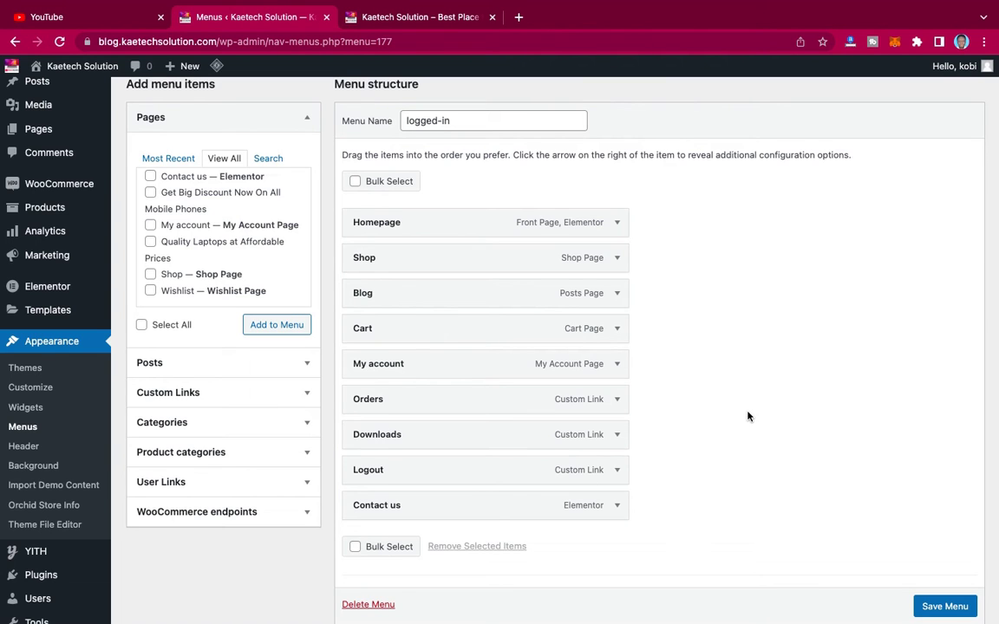
{"action": "scroll", "coordinate": [748, 416], "scroll_direction": "up", "scroll_amount": 2}
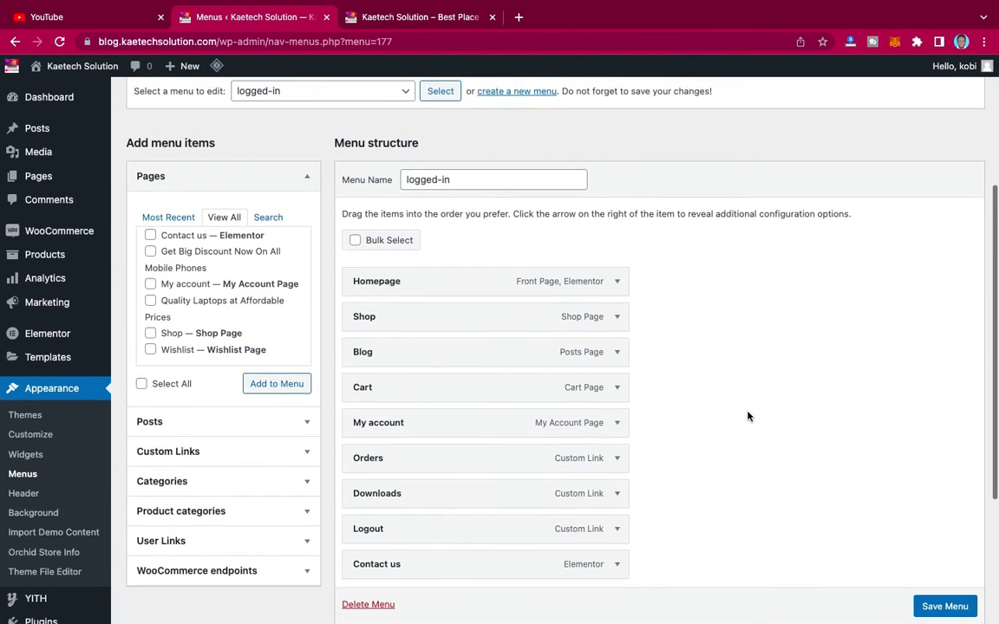
Change the Menu Name field from 'logged-in' to 'Primary Menu'.
{"action": "left_click_drag", "start_coordinate": [470, 195], "coordinate": [377, 192]}
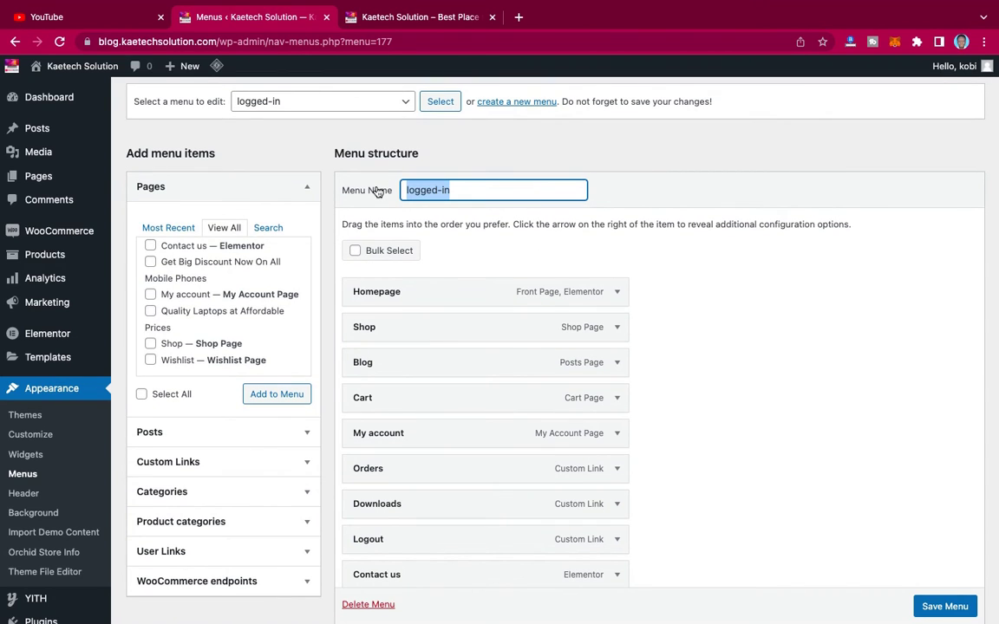
{"action": "type", "text": "Prima"}
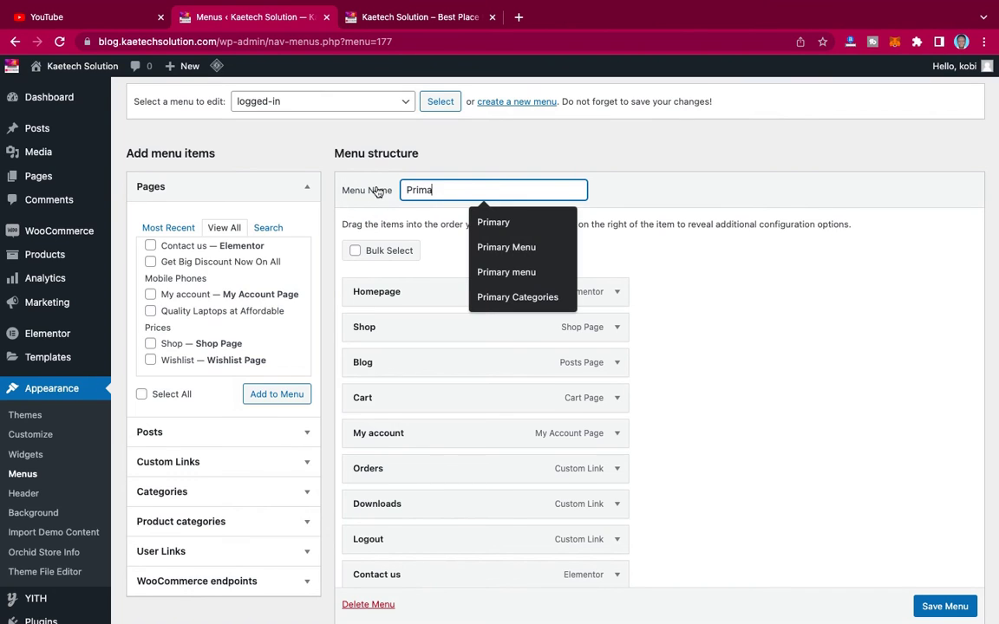
{"action": "type", "text": "n"}
{"action": "key", "text": "BackSpace"}
{"action": "type", "text": "ry Menu"}
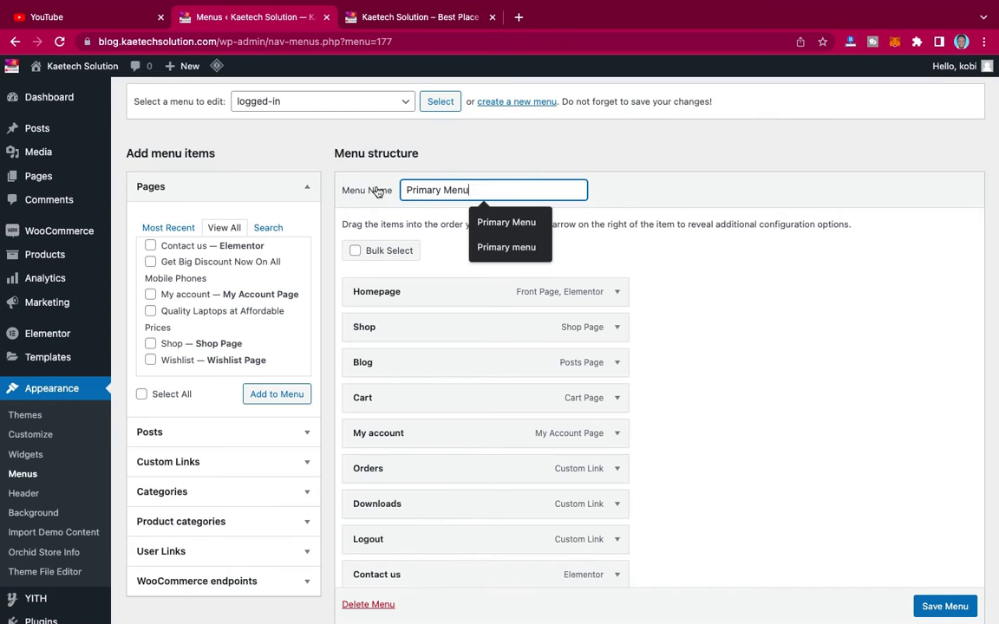
{"action": "left_click", "coordinate": [704, 266]}
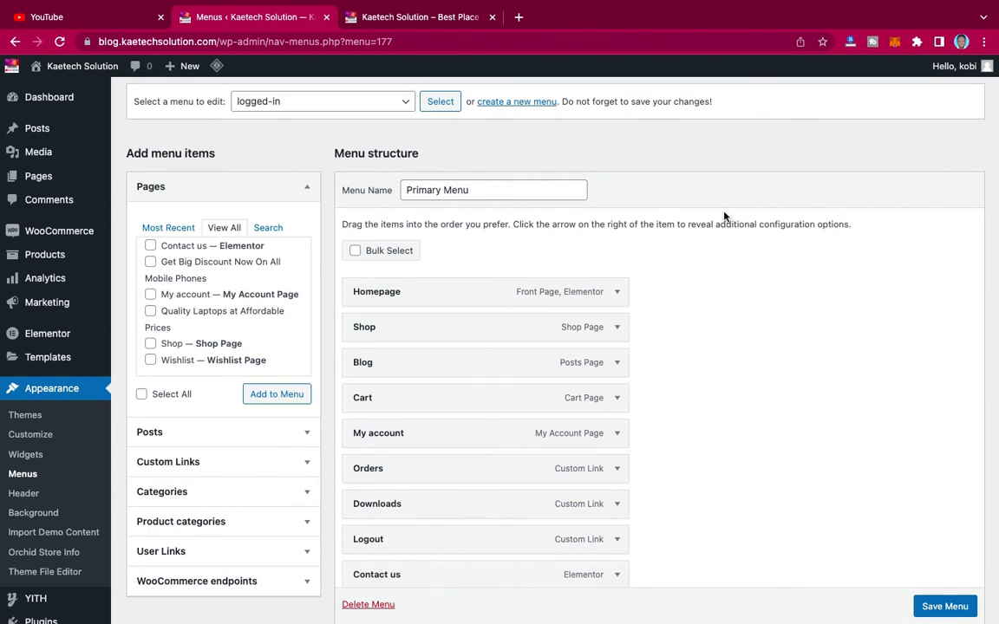
{"action": "scroll", "coordinate": [784, 369], "scroll_direction": "down", "scroll_amount": 3}
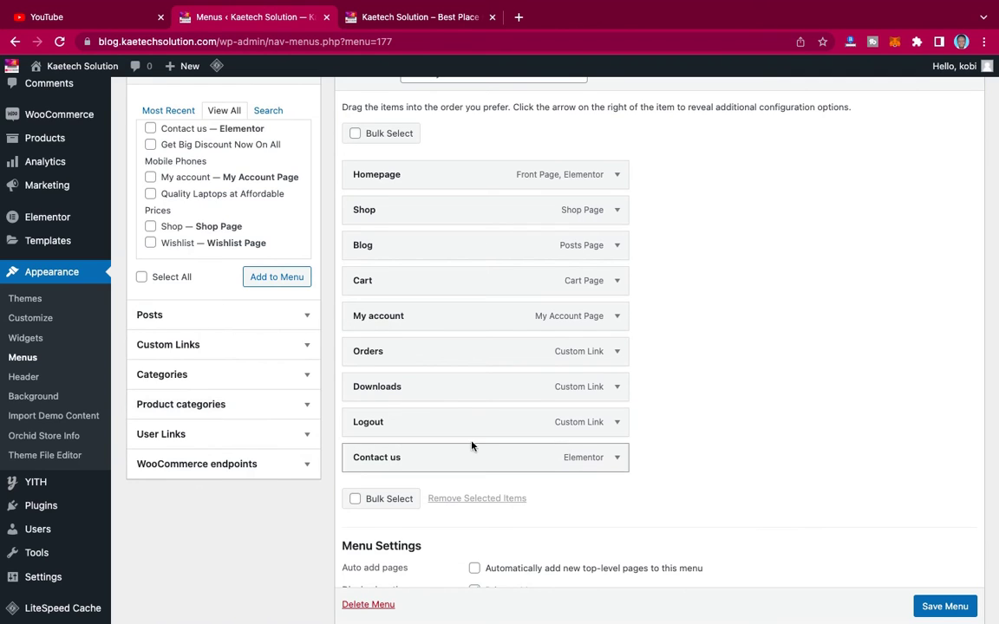
Add the Login and Register user links and move Logout to the end of the menu.
{"action": "left_click_drag", "start_coordinate": [450, 420], "coordinate": [451, 458]}
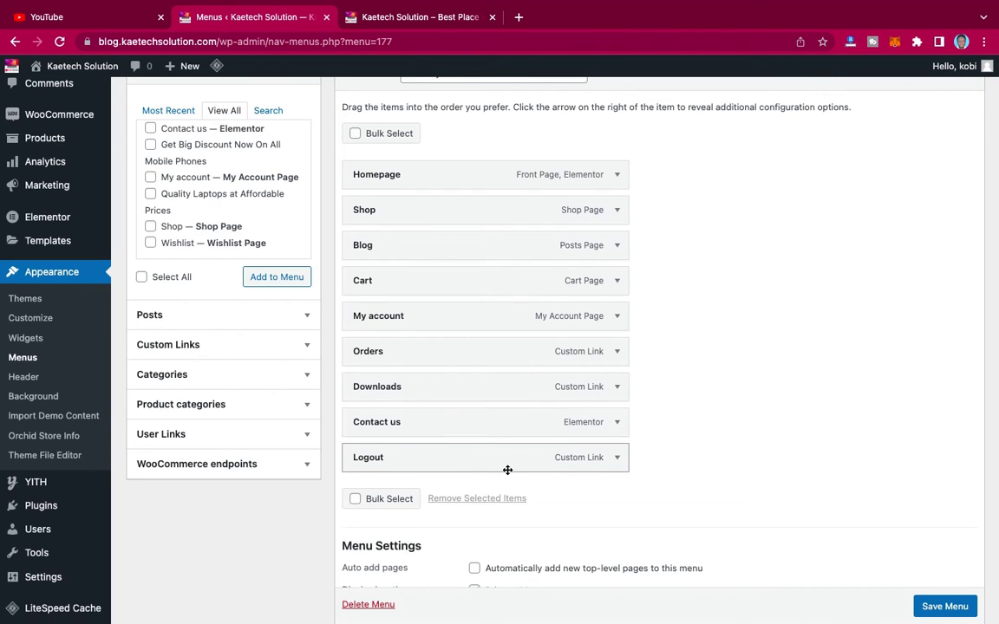
{"action": "left_click", "coordinate": [249, 465]}
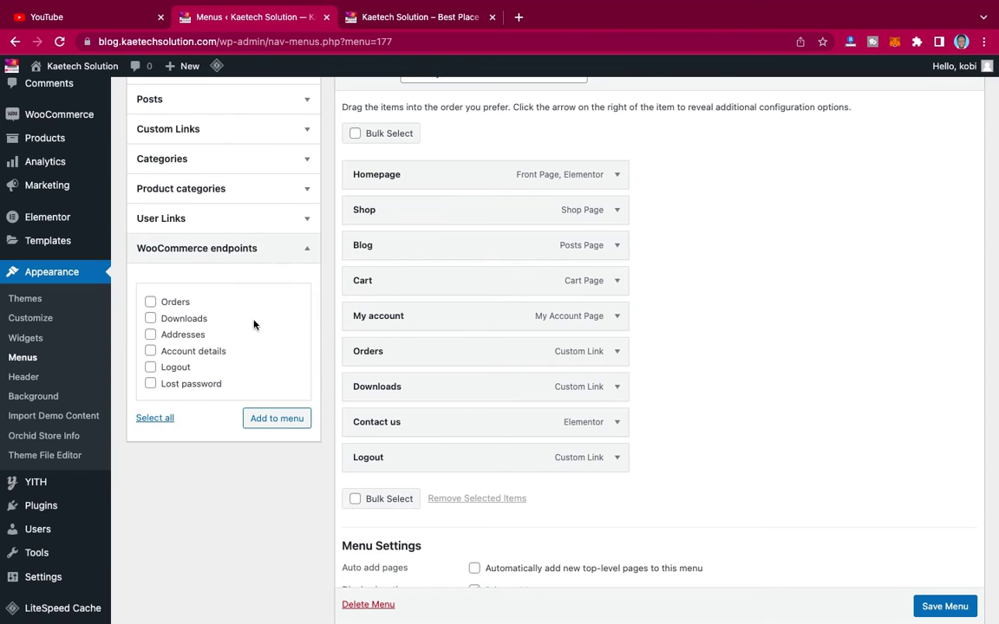
{"action": "left_click", "coordinate": [307, 251]}
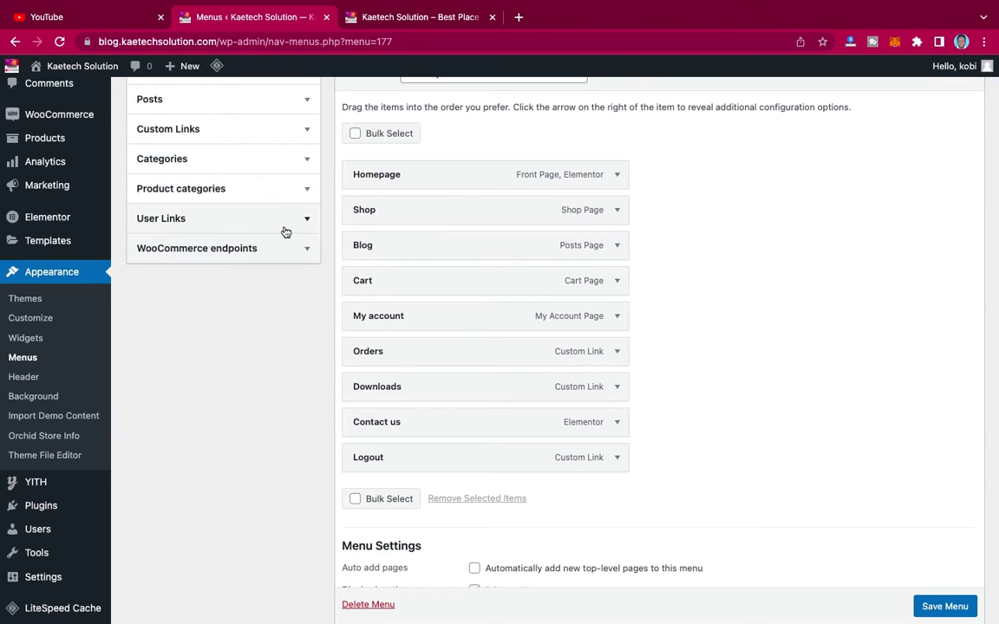
{"action": "left_click", "coordinate": [285, 221]}
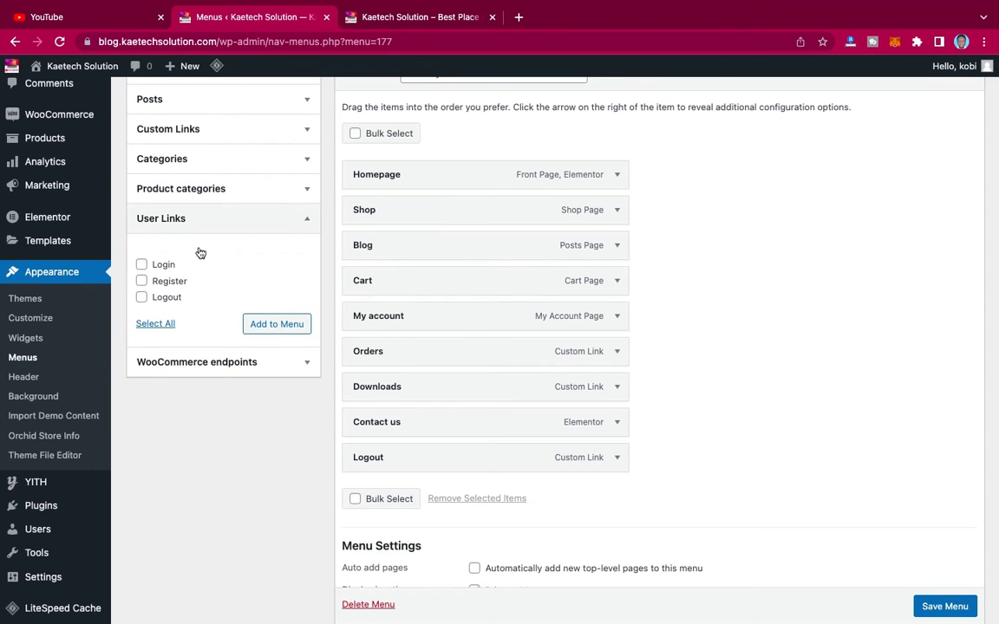
{"action": "left_click", "coordinate": [142, 282]}
{"action": "left_click", "coordinate": [287, 329]}
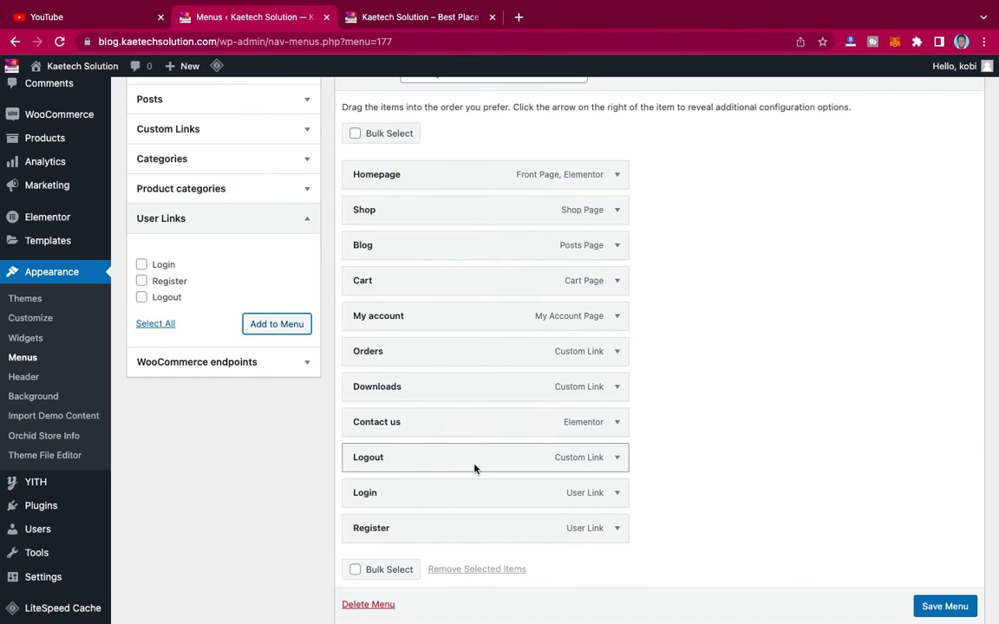
{"action": "left_click_drag", "start_coordinate": [475, 463], "coordinate": [475, 531]}
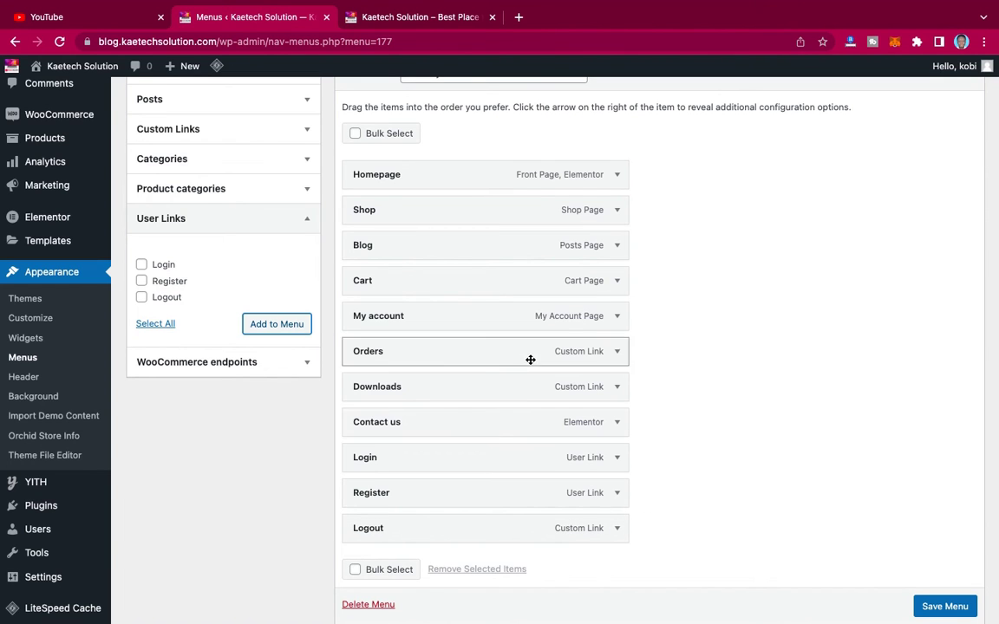
{"action": "scroll", "coordinate": [720, 252], "scroll_direction": "up", "scroll_amount": 3}
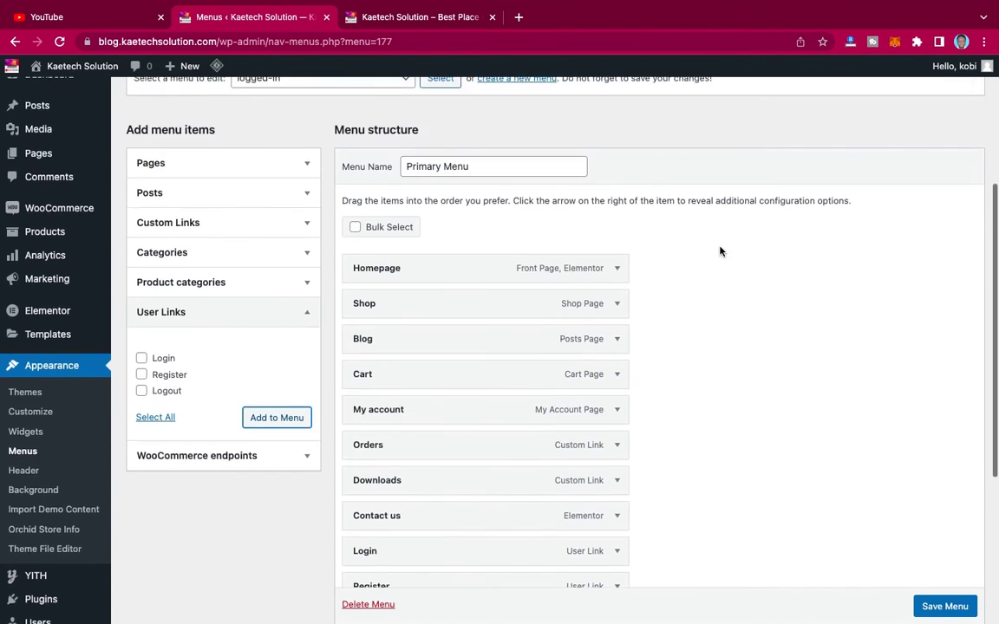
Shorten the Homepage item's navigation label to 'Home'.
{"action": "scroll", "coordinate": [720, 251], "scroll_direction": "down", "scroll_amount": 2}
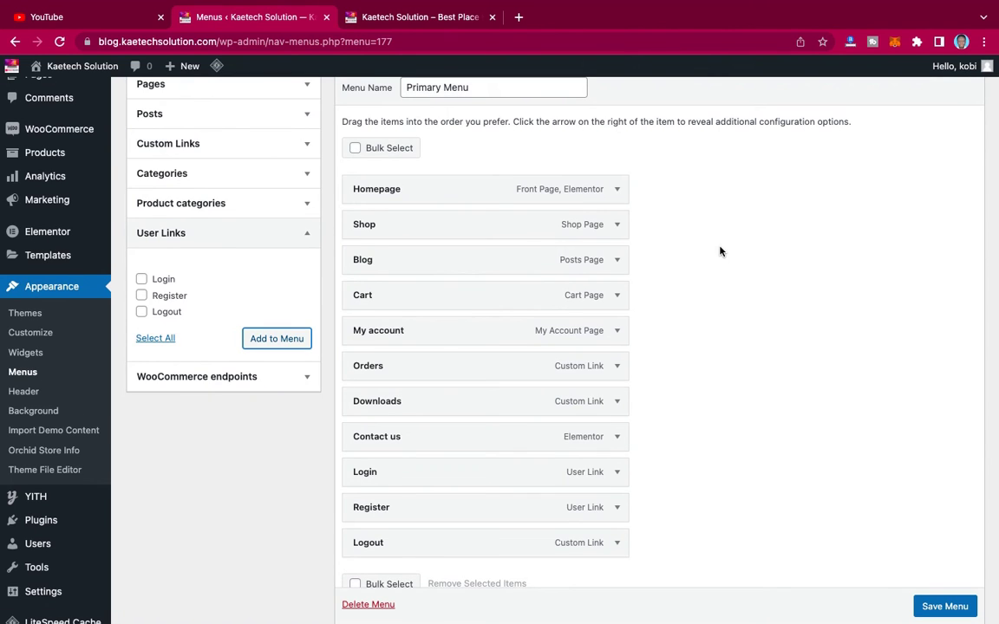
{"action": "left_click", "coordinate": [617, 196]}
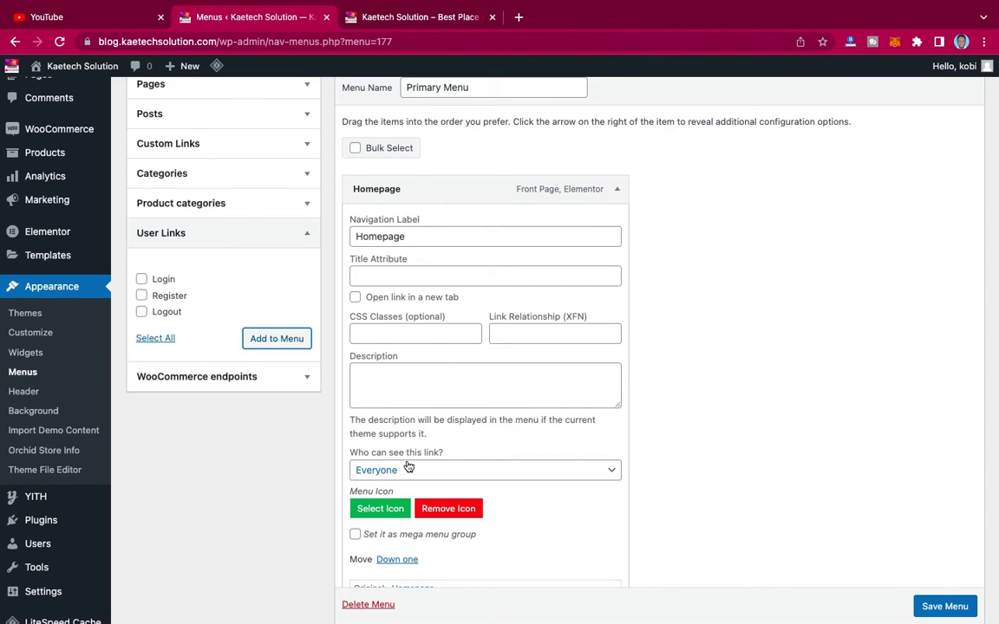
{"action": "scroll", "coordinate": [586, 452], "scroll_direction": "down", "scroll_amount": 3}
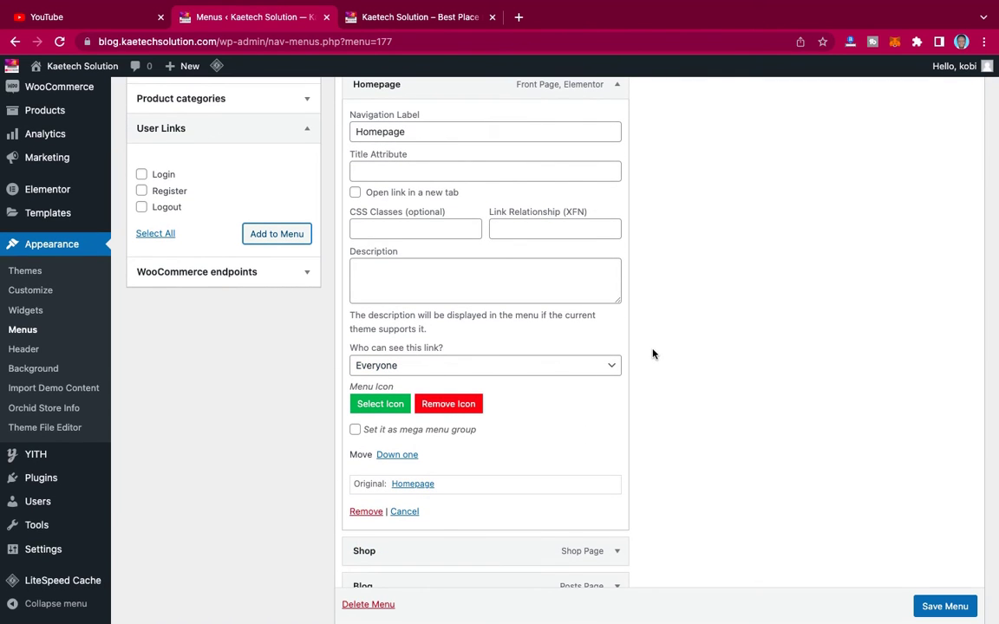
{"action": "left_click", "coordinate": [617, 85]}
{"action": "left_click", "coordinate": [615, 86]}
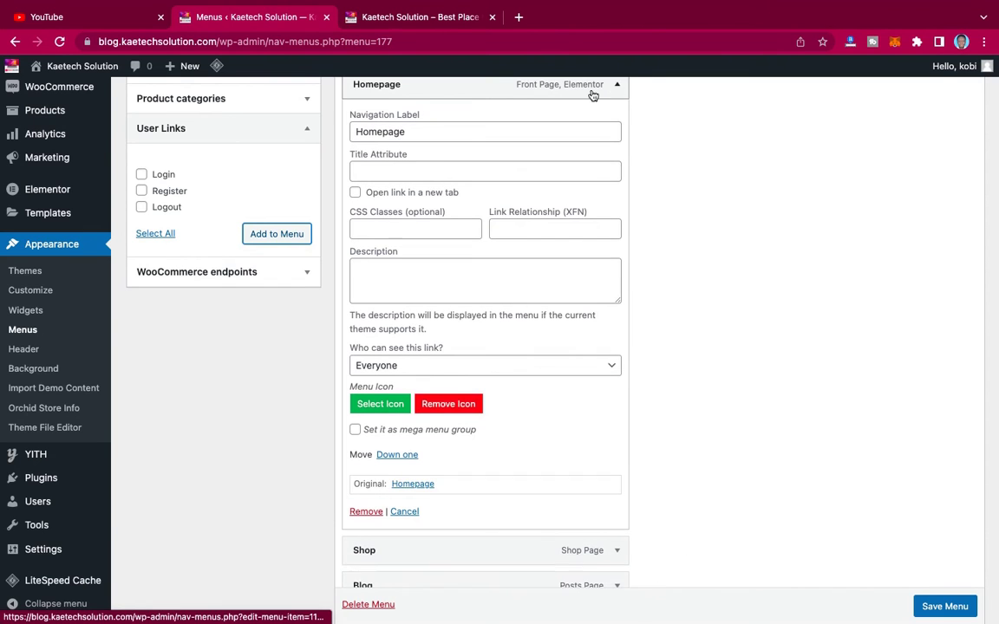
{"action": "left_click_drag", "start_coordinate": [444, 129], "coordinate": [390, 129]}
{"action": "key", "text": "BackSpace"}
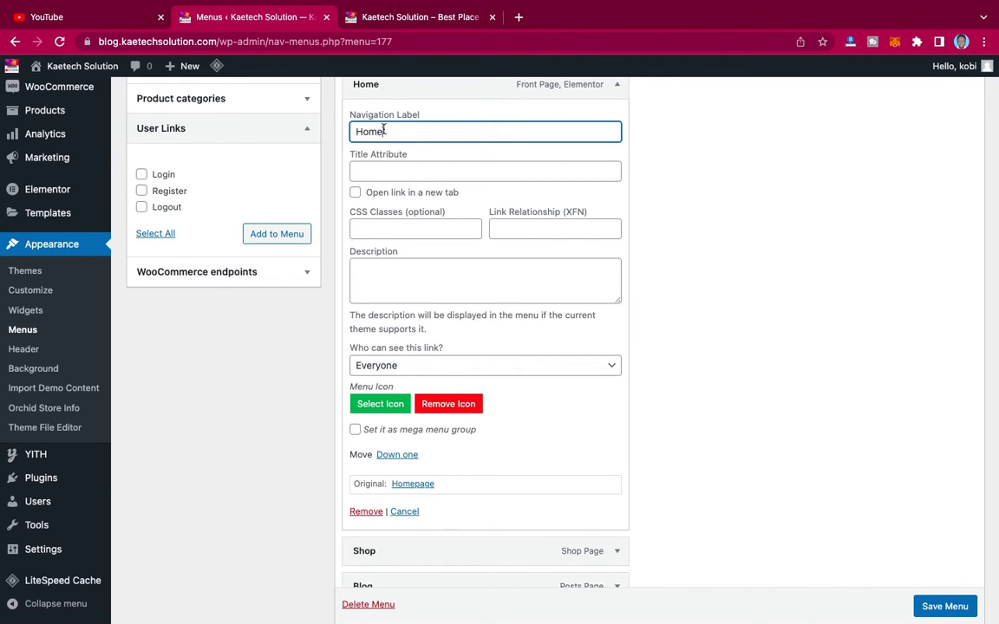
{"action": "left_click", "coordinate": [617, 85]}
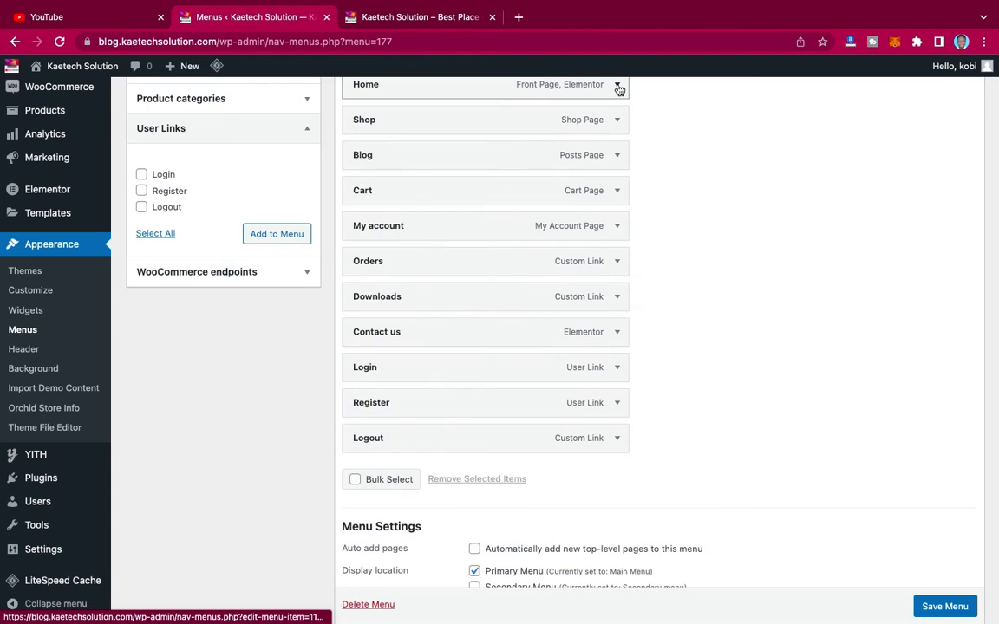
{"action": "left_click", "coordinate": [616, 123]}
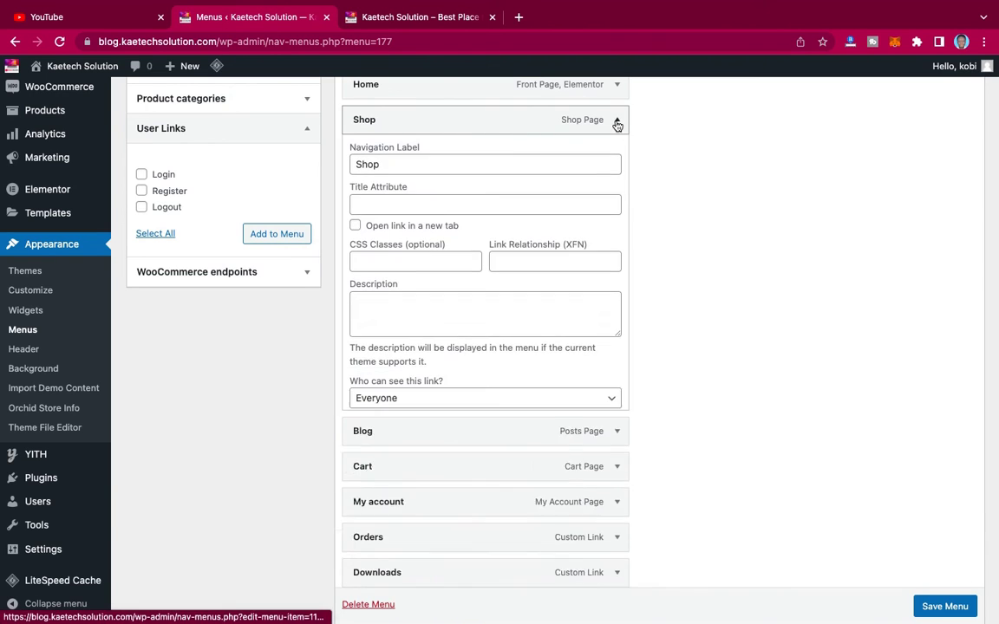
{"action": "left_click", "coordinate": [617, 119]}
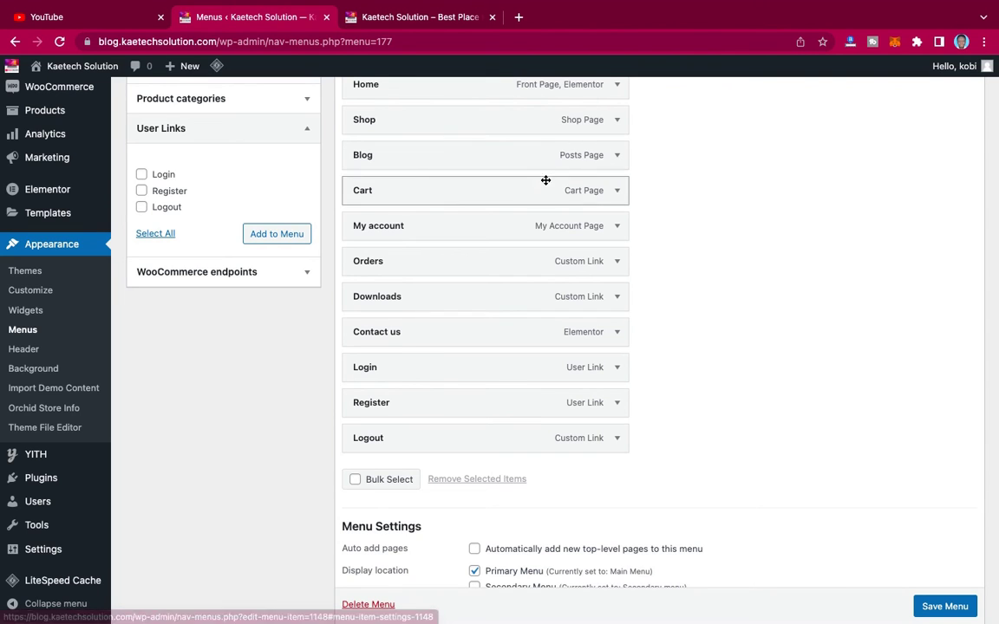
Set the Cart and My account items' visibility to Logged In Users.
{"action": "left_click", "coordinate": [619, 196]}
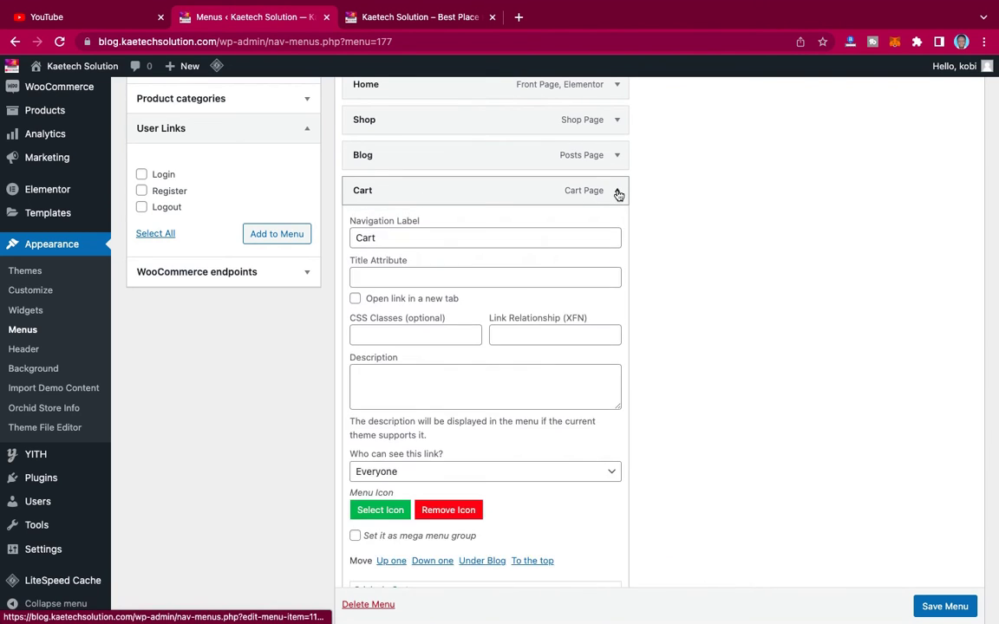
{"action": "left_click", "coordinate": [443, 473]}
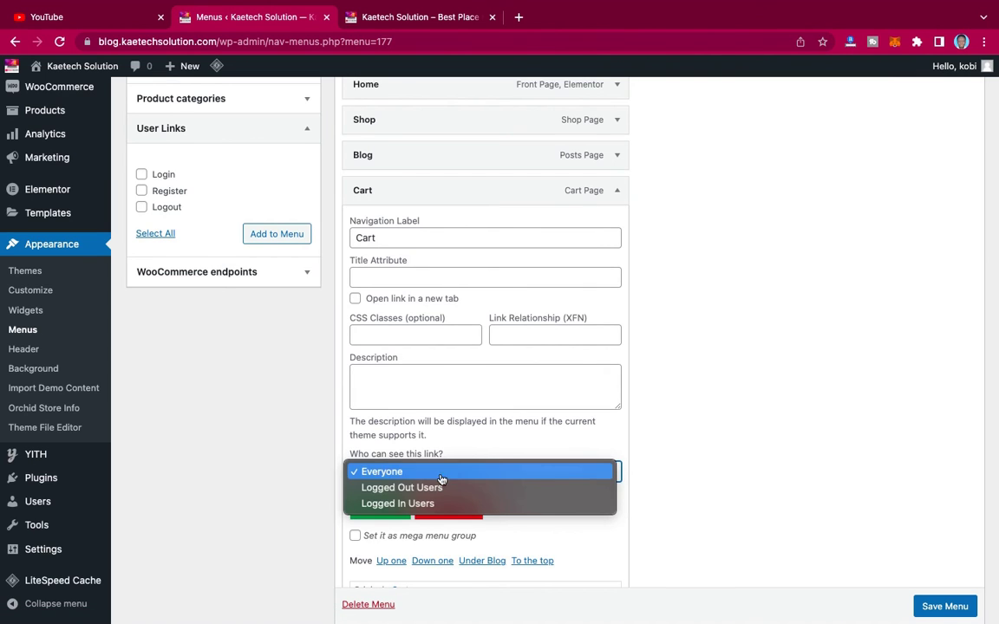
{"action": "key", "text": "Escape"}
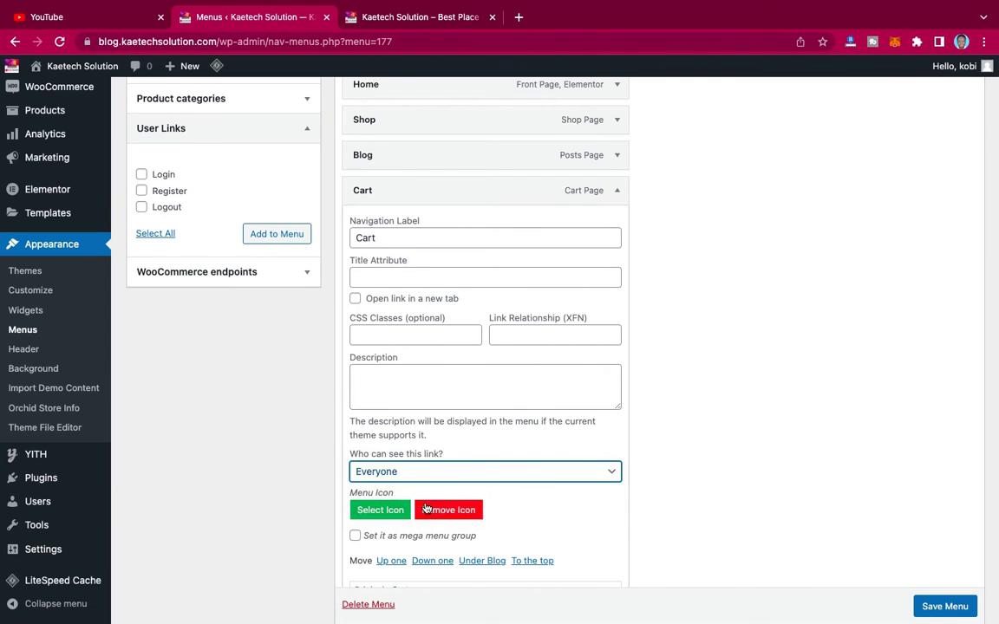
{"action": "left_click", "coordinate": [426, 510]}
{"action": "scroll", "coordinate": [528, 470], "scroll_direction": "down", "scroll_amount": 2}
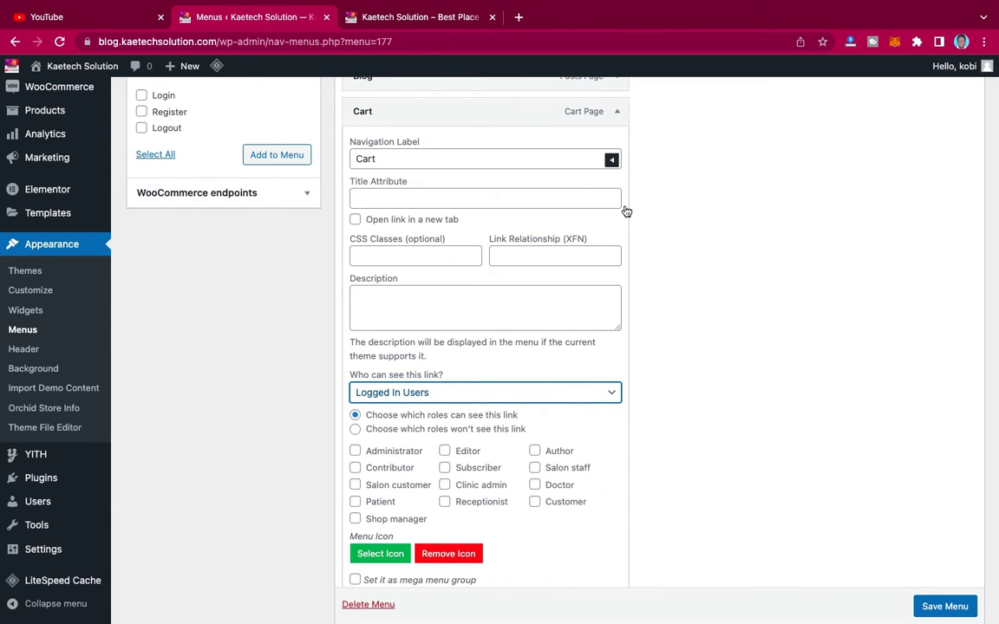
{"action": "left_click", "coordinate": [618, 112]}
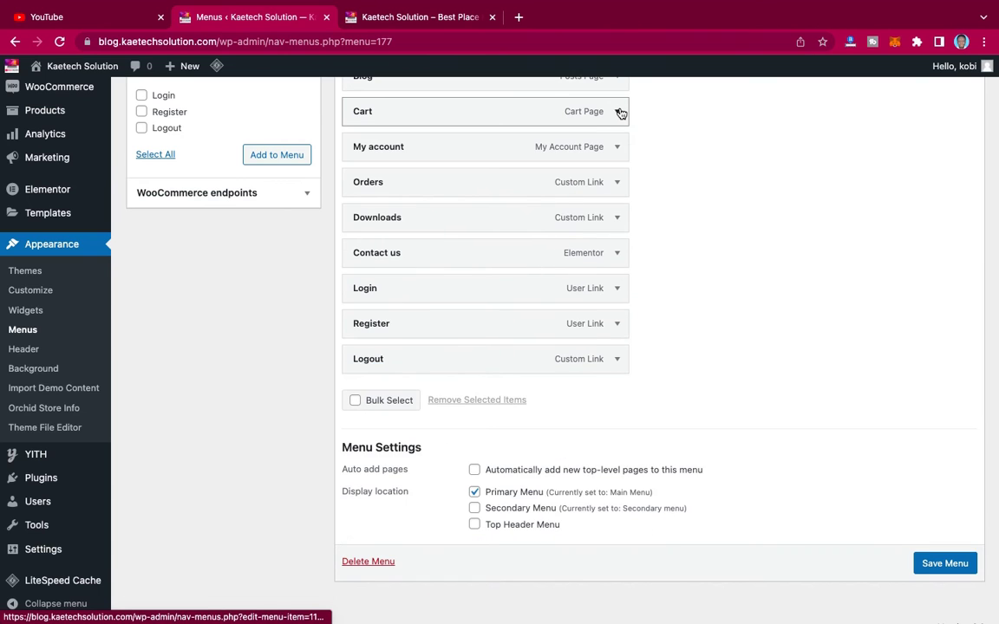
{"action": "left_click", "coordinate": [618, 147]}
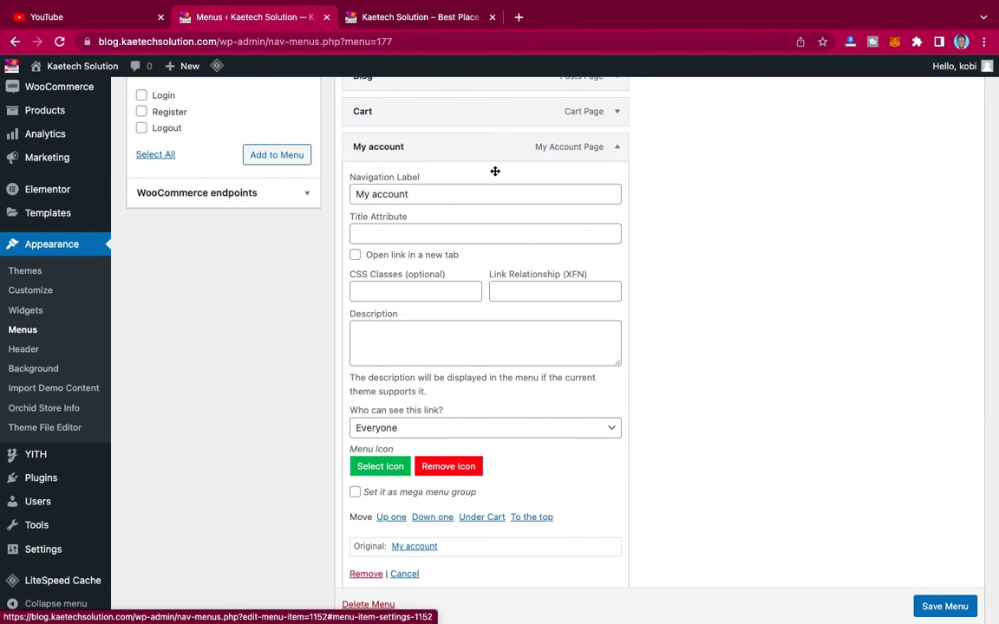
{"action": "left_click", "coordinate": [484, 428]}
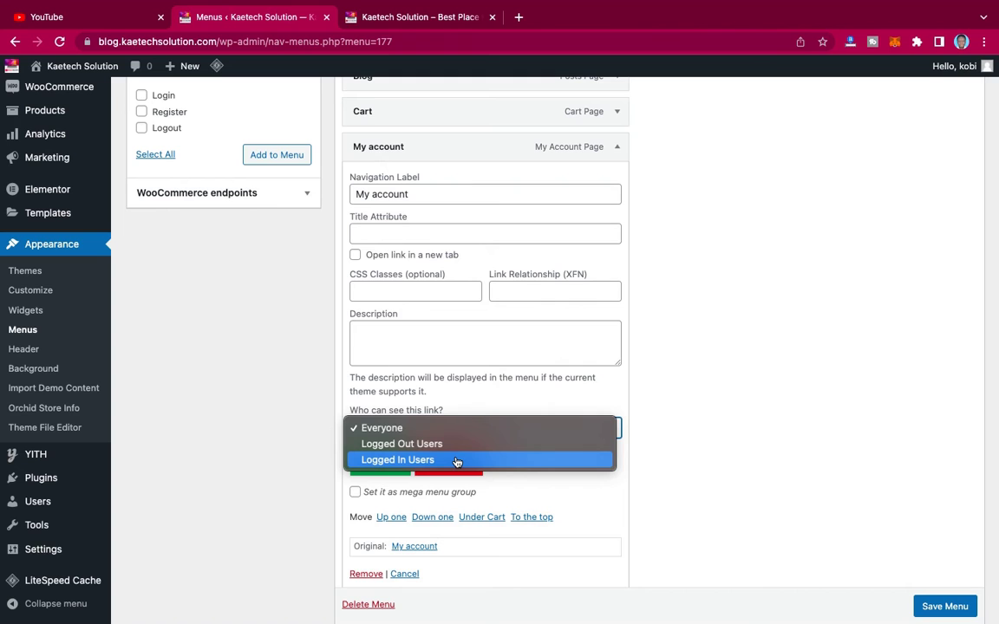
{"action": "left_click", "coordinate": [457, 461]}
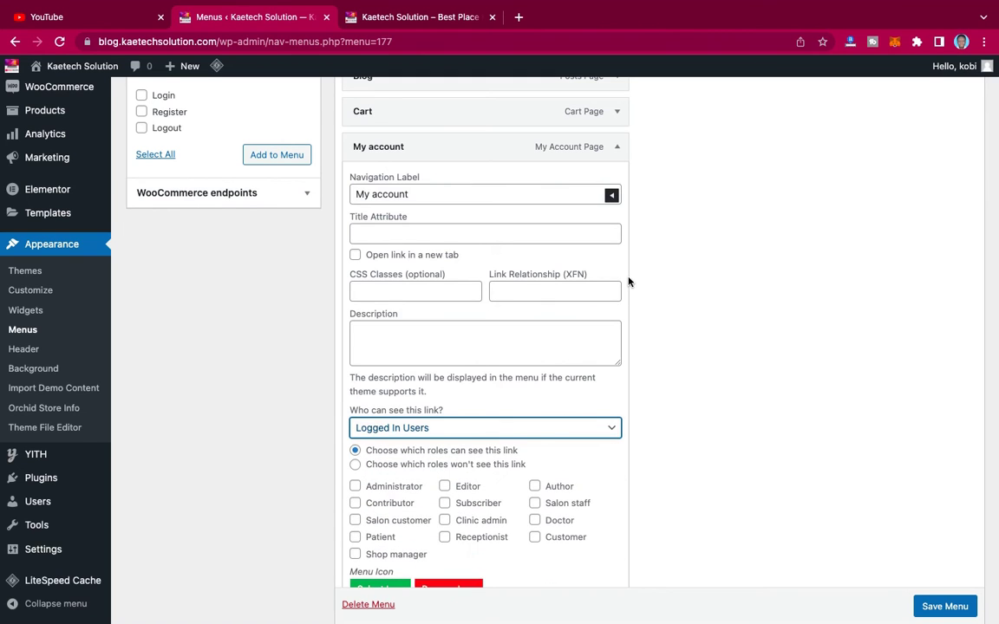
{"action": "left_click", "coordinate": [617, 147]}
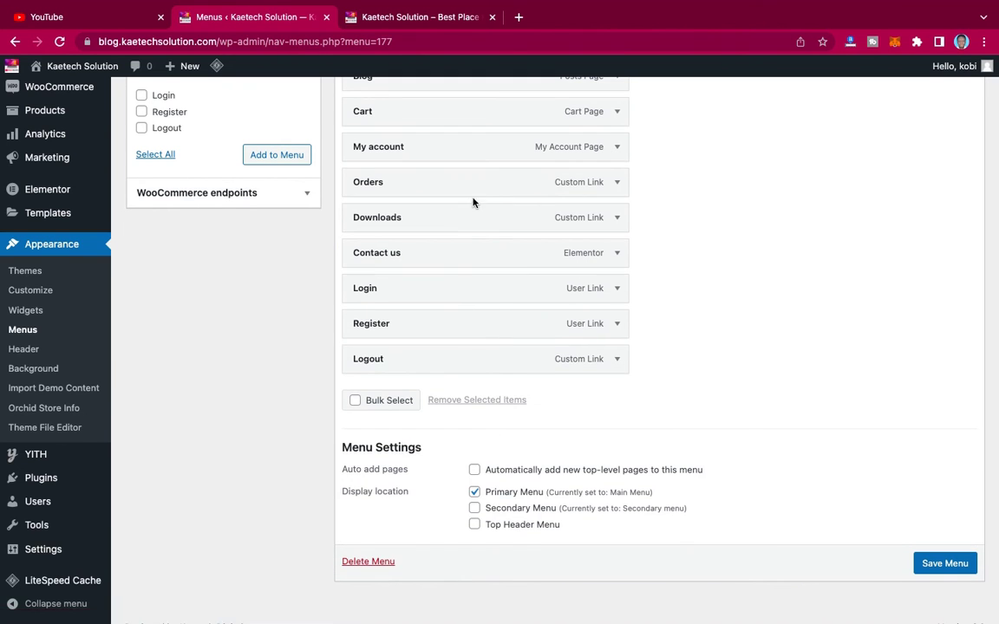
Set the Orders and Downloads items' visibility to Logged In Users.
{"action": "left_click", "coordinate": [619, 183]}
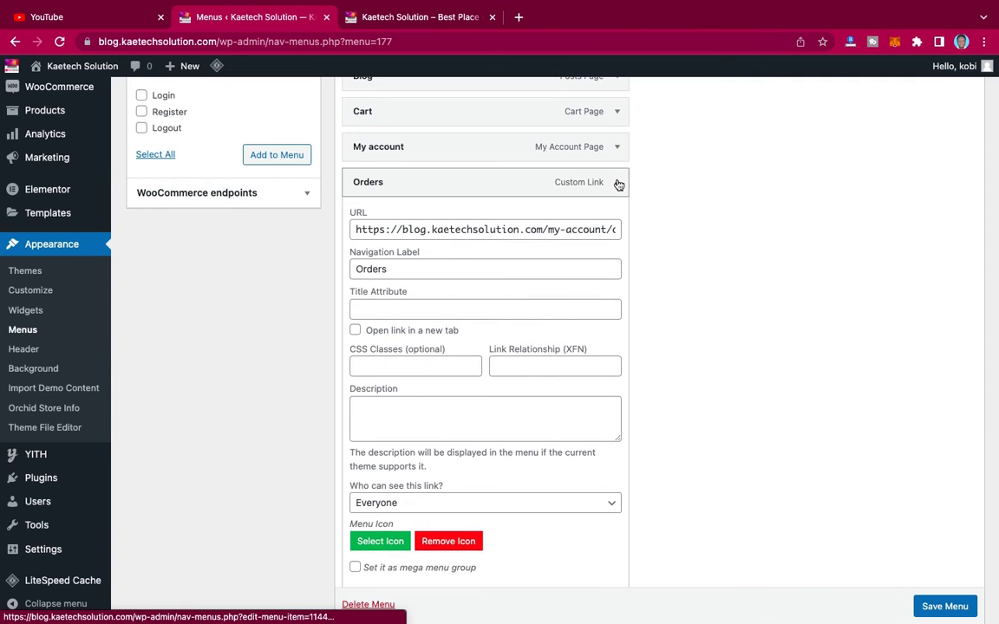
{"action": "left_click", "coordinate": [410, 509]}
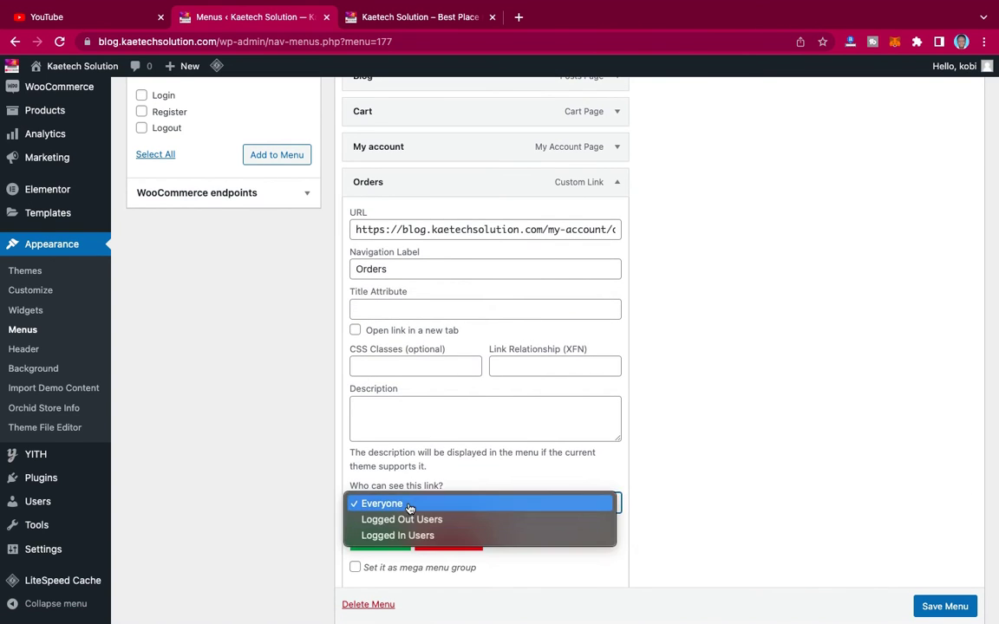
{"action": "left_click", "coordinate": [397, 535]}
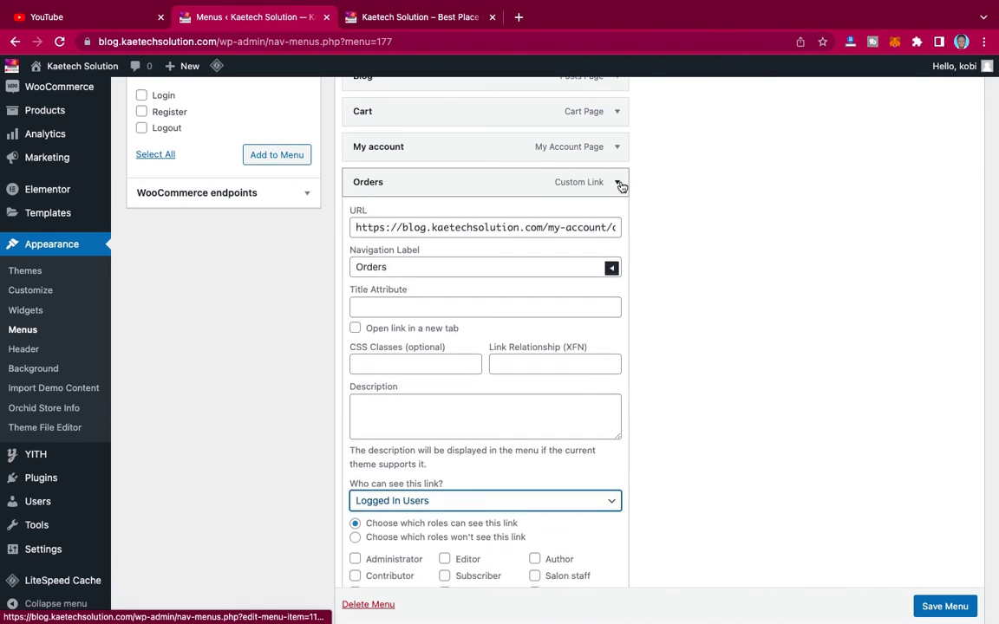
{"action": "left_click", "coordinate": [619, 185]}
{"action": "left_click", "coordinate": [621, 218]}
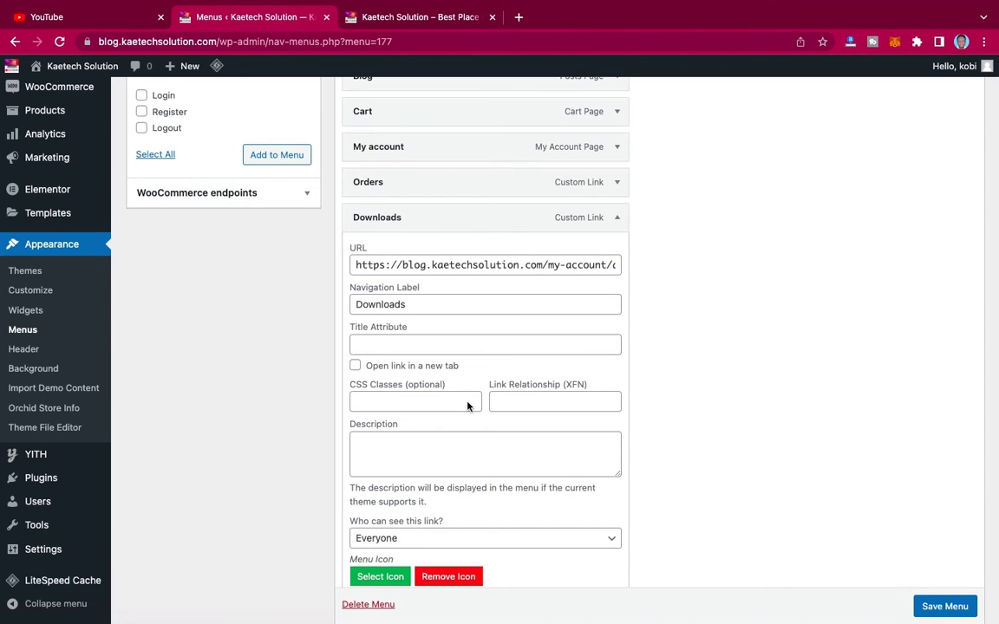
{"action": "scroll", "coordinate": [434, 485], "scroll_direction": "down", "scroll_amount": 3}
{"action": "left_click", "coordinate": [427, 419]}
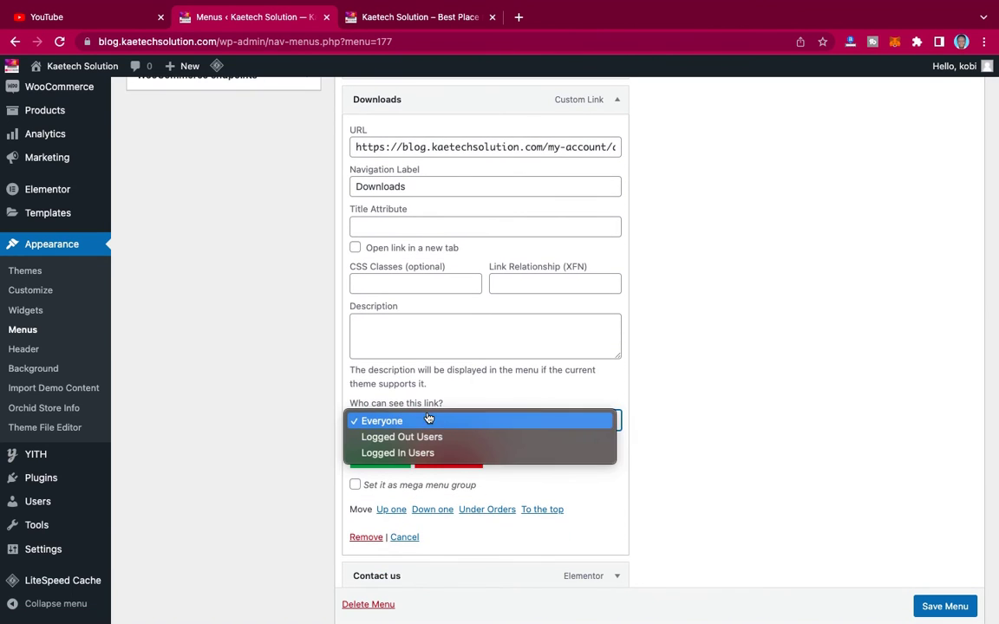
{"action": "left_click", "coordinate": [390, 450]}
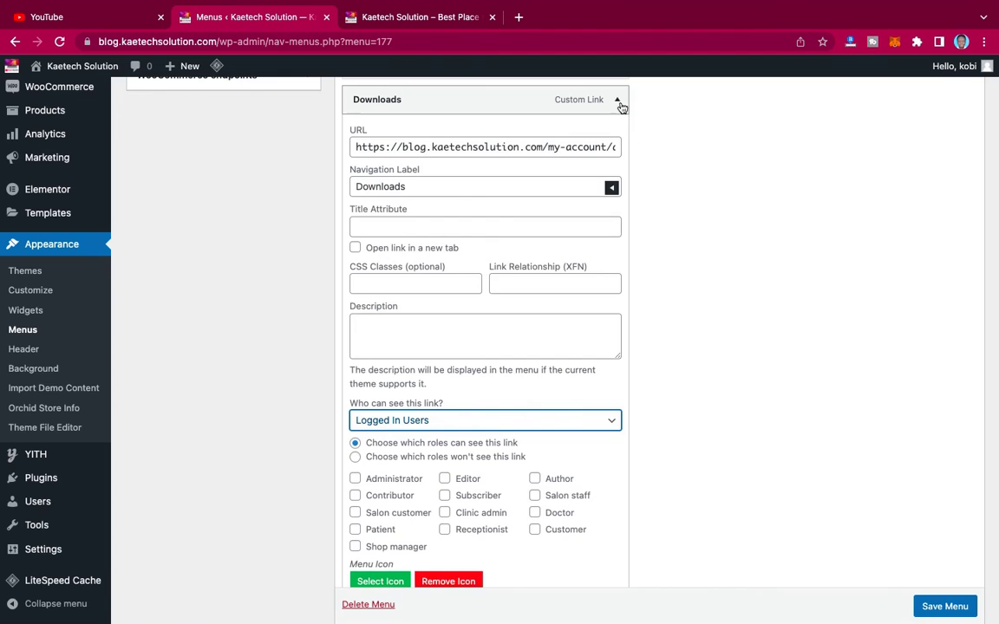
{"action": "left_click", "coordinate": [619, 102]}
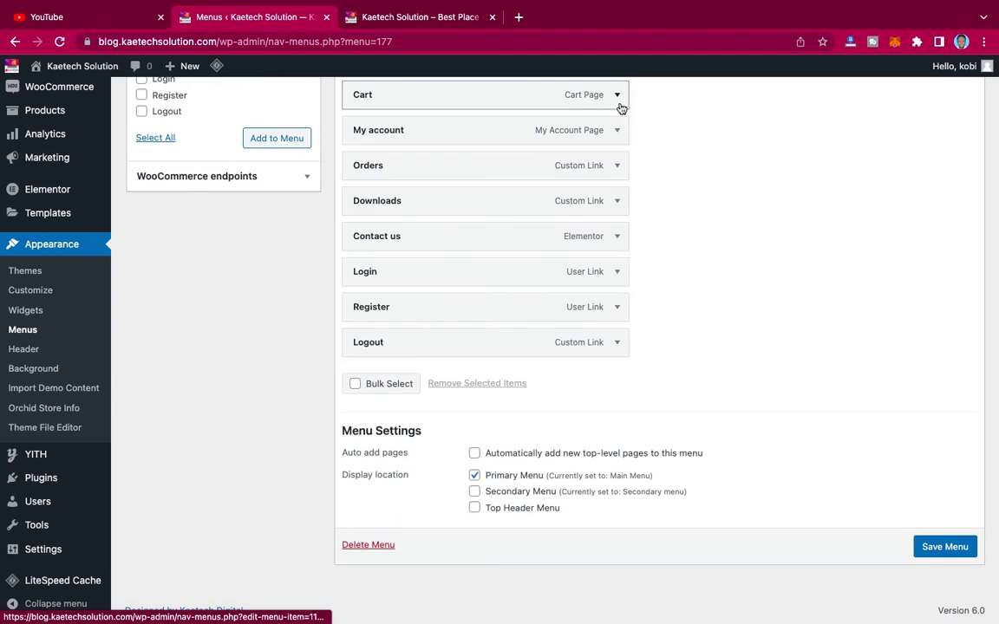
{"action": "left_click", "coordinate": [617, 236]}
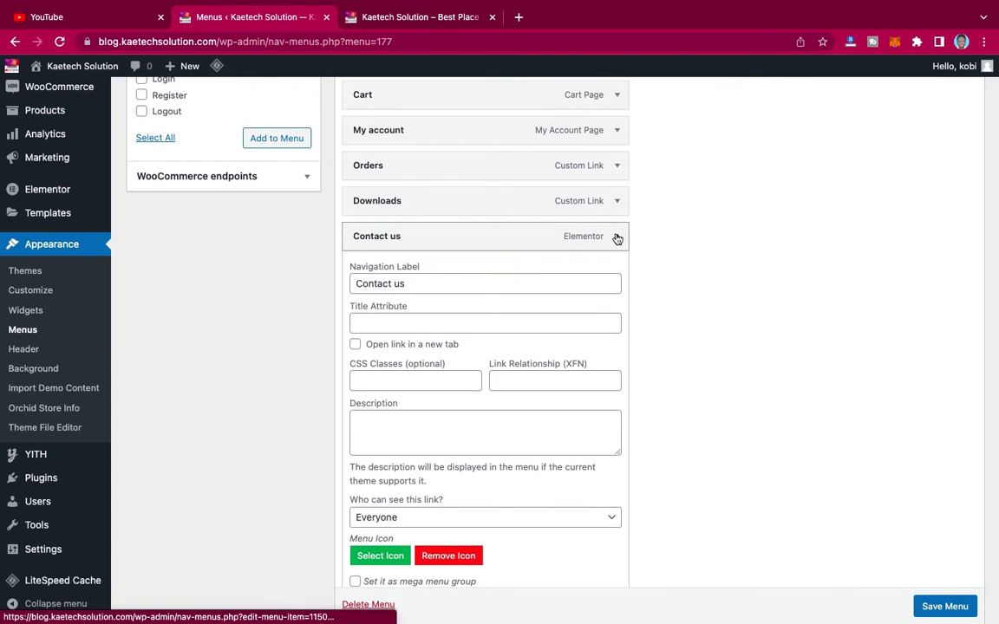
{"action": "left_click", "coordinate": [618, 237]}
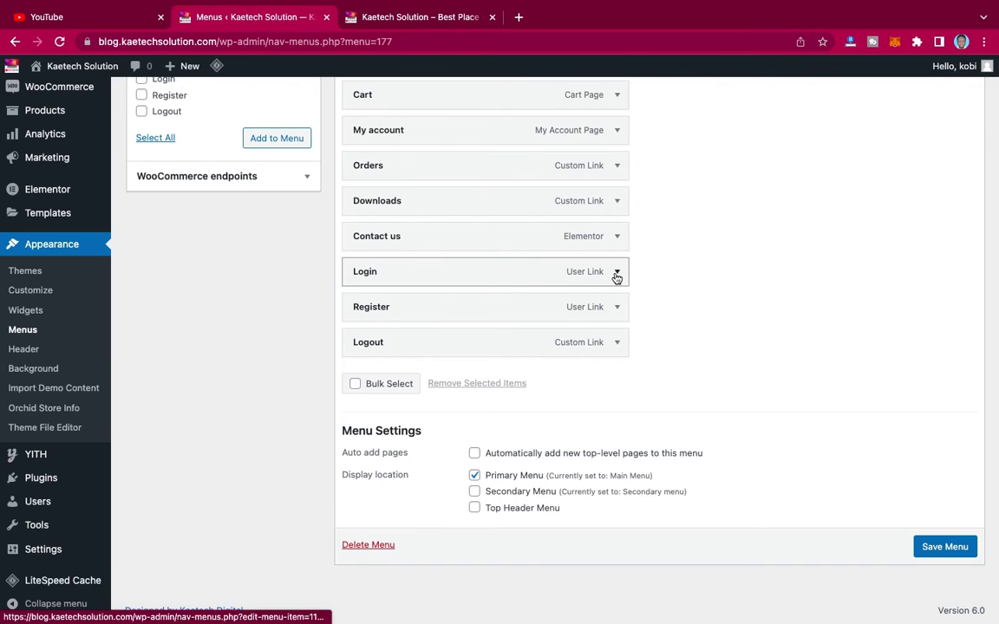
{"action": "left_click", "coordinate": [618, 273]}
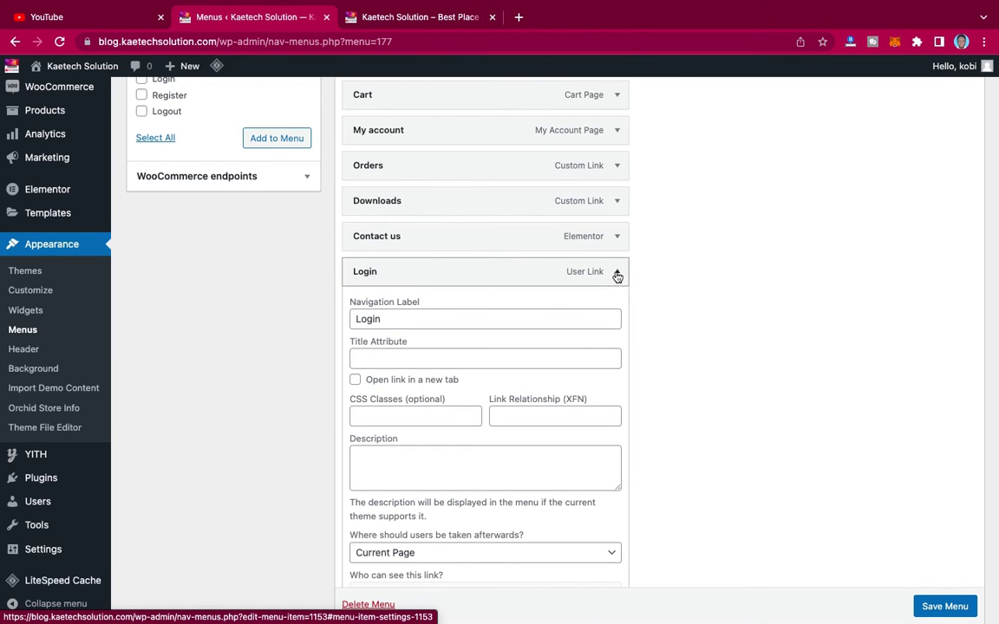
{"action": "scroll", "coordinate": [617, 276], "scroll_direction": "down", "scroll_amount": 6}
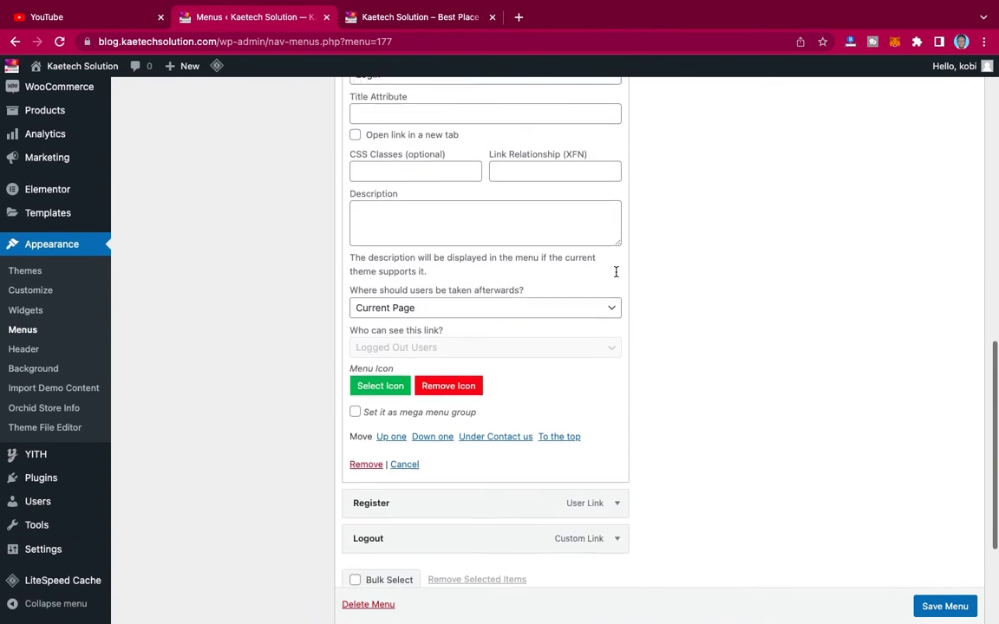
{"action": "scroll", "coordinate": [616, 274], "scroll_direction": "down", "scroll_amount": 1}
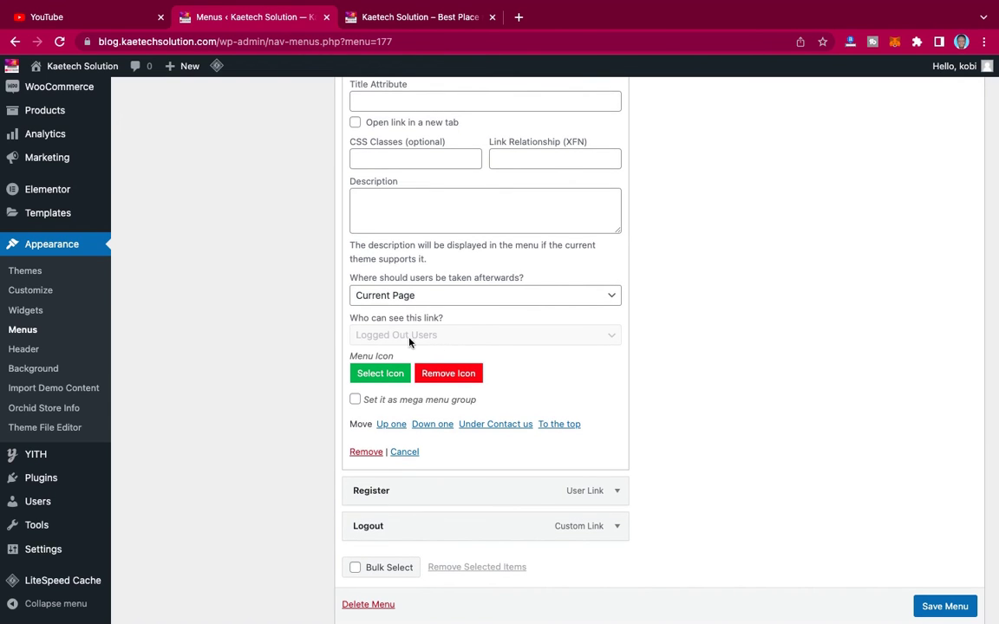
{"action": "scroll", "coordinate": [651, 315], "scroll_direction": "up", "scroll_amount": 5}
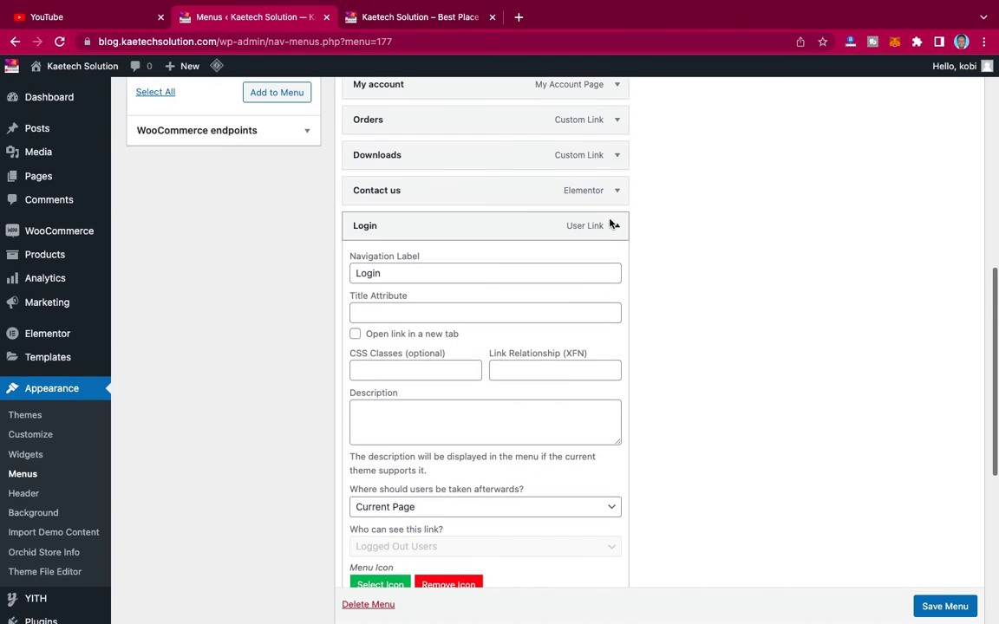
{"action": "left_click", "coordinate": [619, 233]}
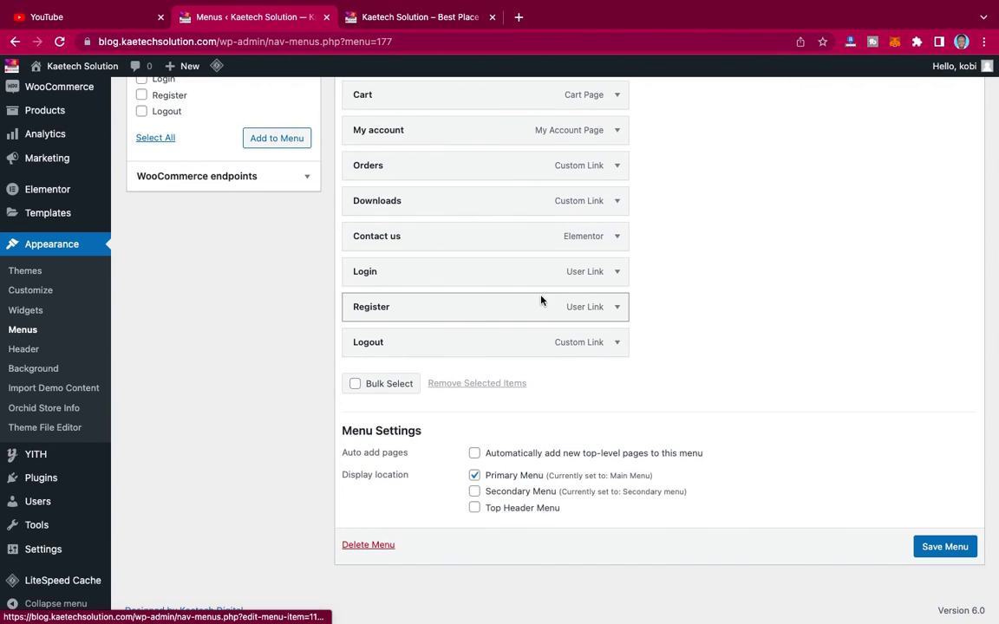
{"action": "left_click", "coordinate": [616, 309]}
{"action": "scroll", "coordinate": [616, 314], "scroll_direction": "down", "scroll_amount": 5}
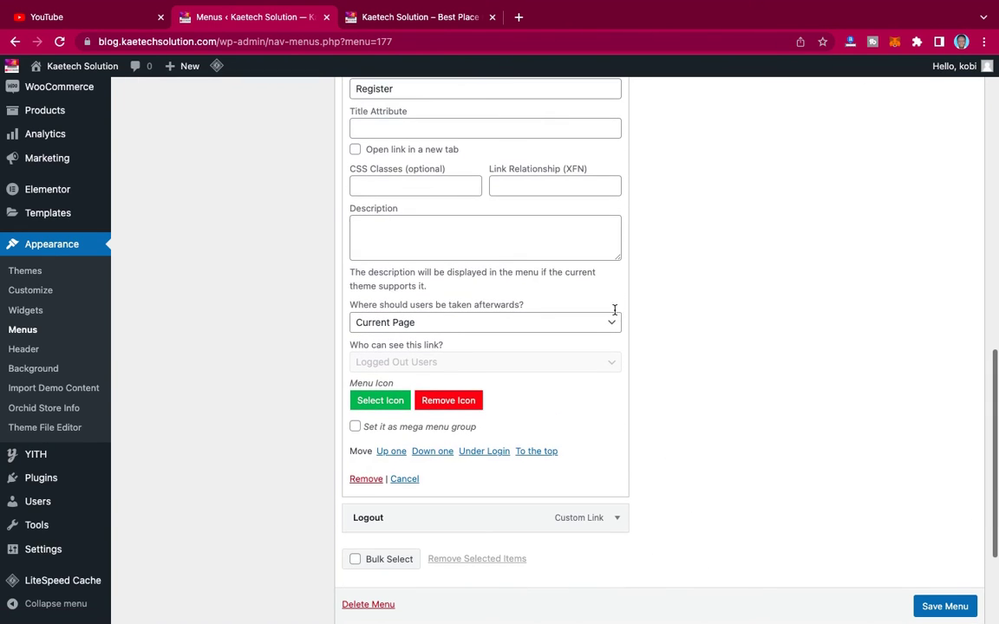
{"action": "scroll", "coordinate": [624, 319], "scroll_direction": "up", "scroll_amount": 4}
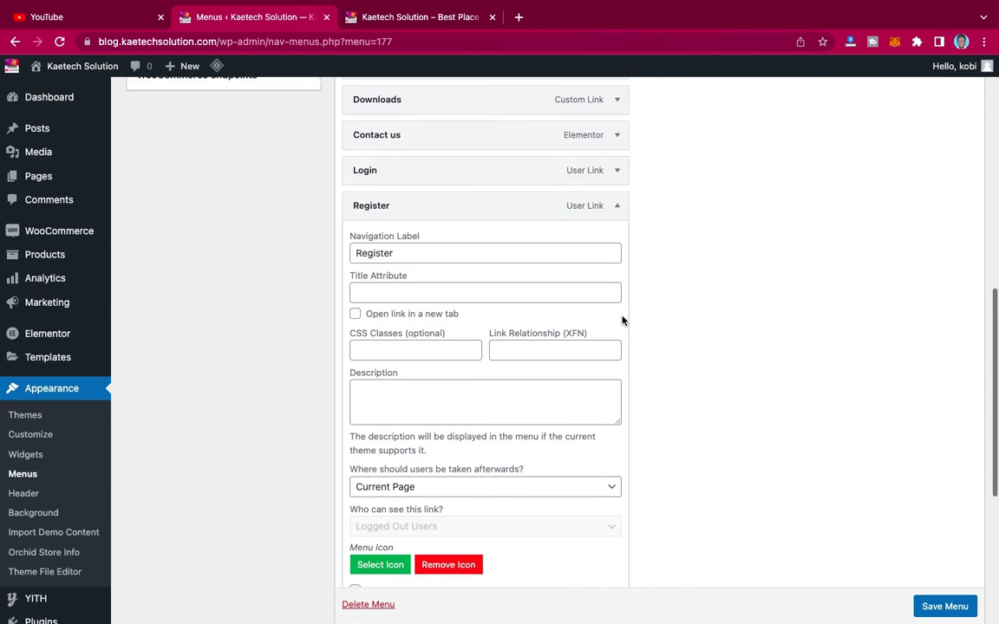
{"action": "left_click", "coordinate": [618, 208]}
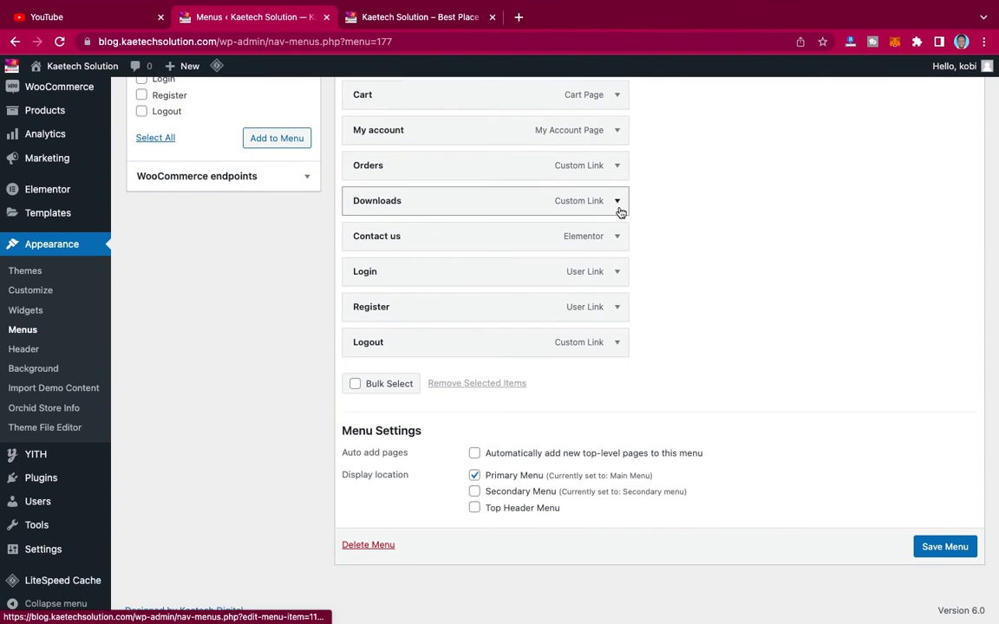
{"action": "scroll", "coordinate": [612, 175], "scroll_direction": "up", "scroll_amount": 2}
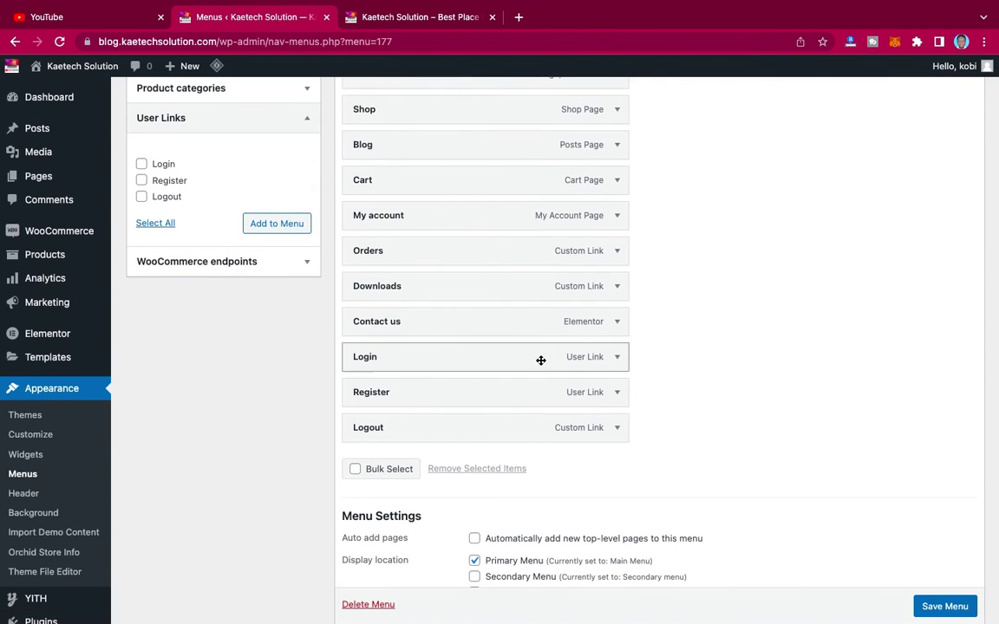
{"action": "left_click", "coordinate": [619, 360]}
{"action": "scroll", "coordinate": [619, 363], "scroll_direction": "down", "scroll_amount": 5}
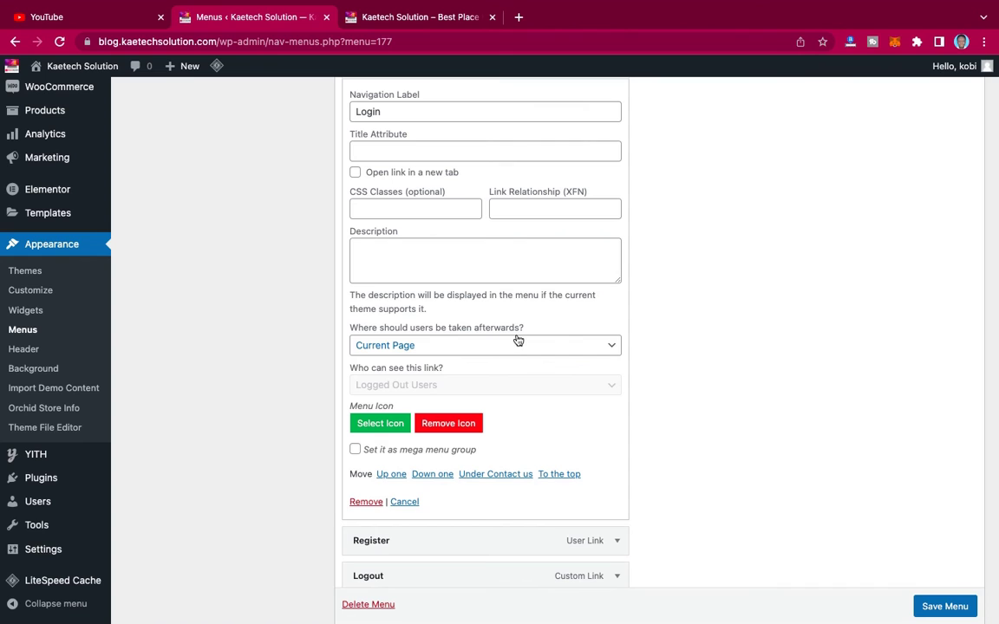
{"action": "left_click", "coordinate": [616, 351]}
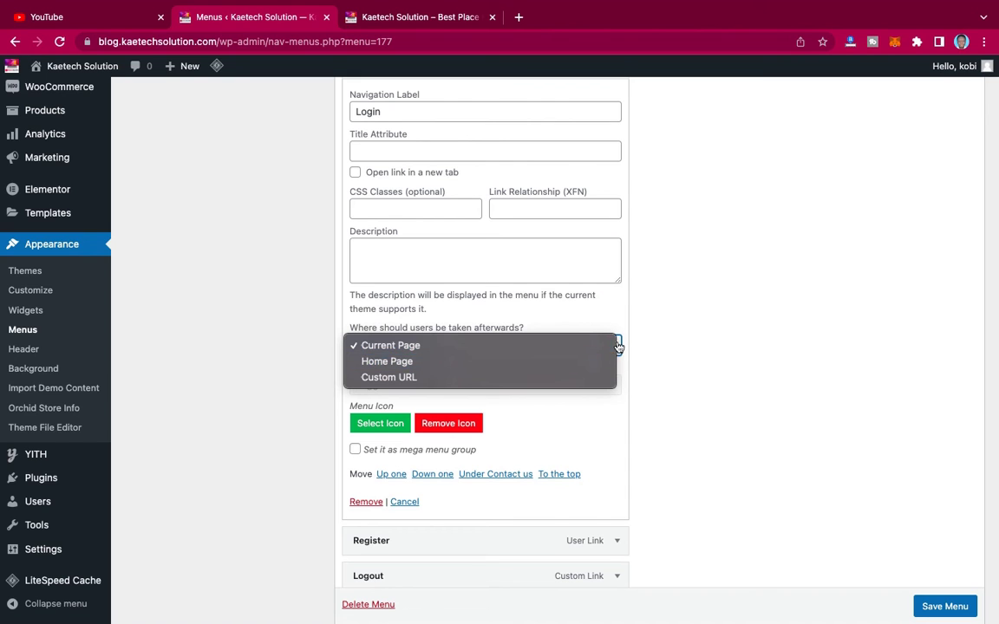
{"action": "left_click", "coordinate": [639, 342]}
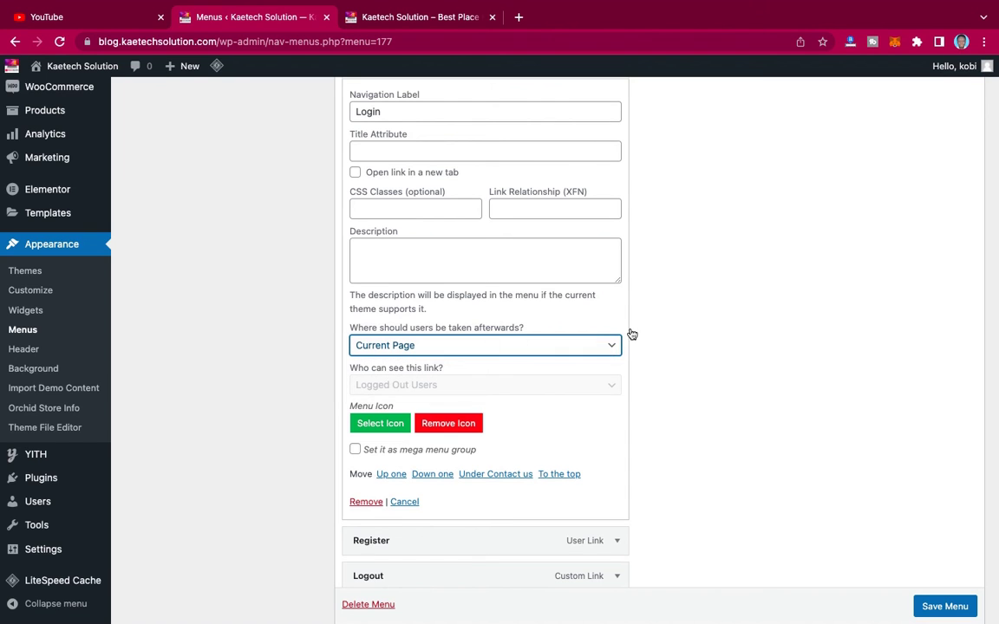
{"action": "scroll", "coordinate": [631, 333], "scroll_direction": "up", "scroll_amount": 4}
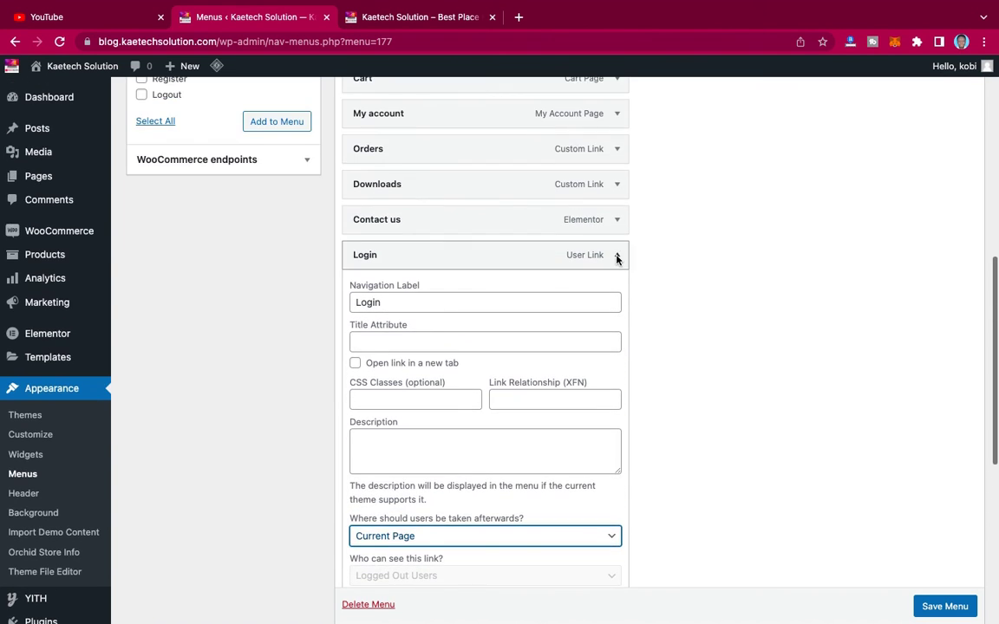
{"action": "left_click", "coordinate": [617, 257]}
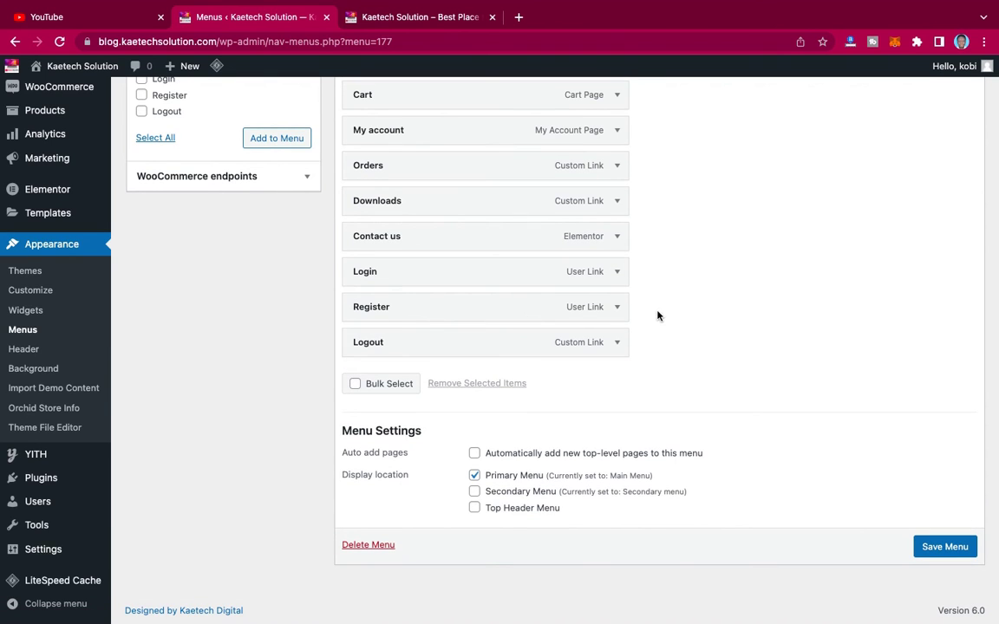
Remove the custom Logout link from the Primary Menu.
{"action": "left_click", "coordinate": [617, 342]}
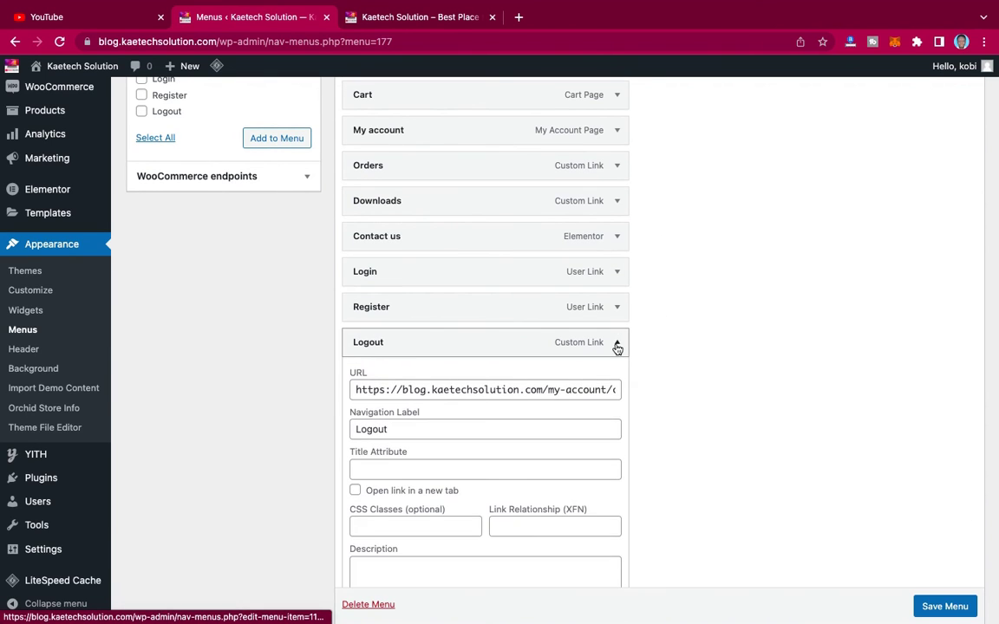
{"action": "scroll", "coordinate": [617, 348], "scroll_direction": "down", "scroll_amount": 2}
{"action": "scroll", "coordinate": [617, 348], "scroll_direction": "down", "scroll_amount": 2}
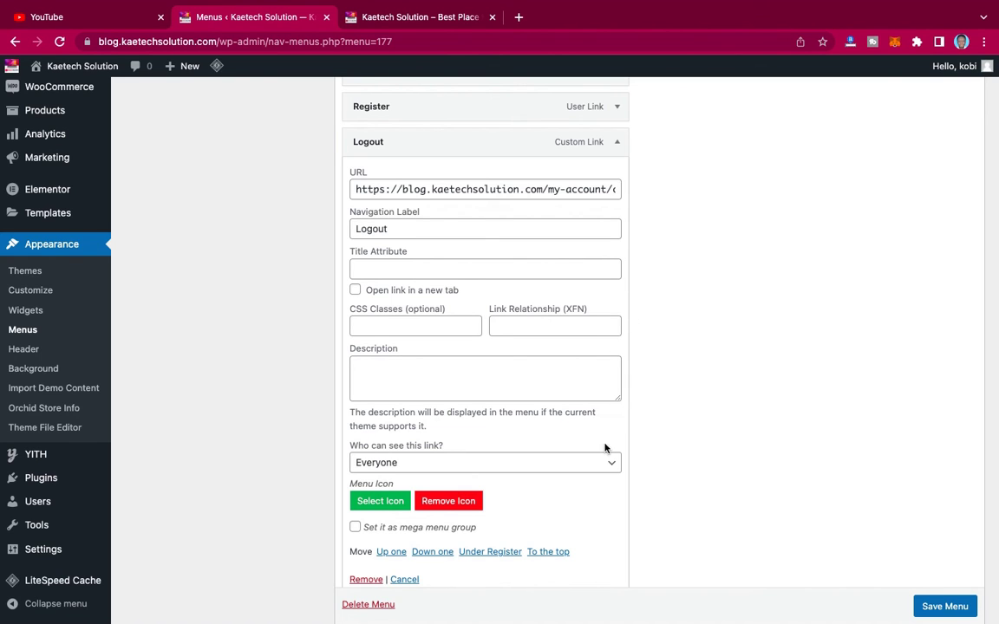
{"action": "scroll", "coordinate": [636, 394], "scroll_direction": "down", "scroll_amount": 3}
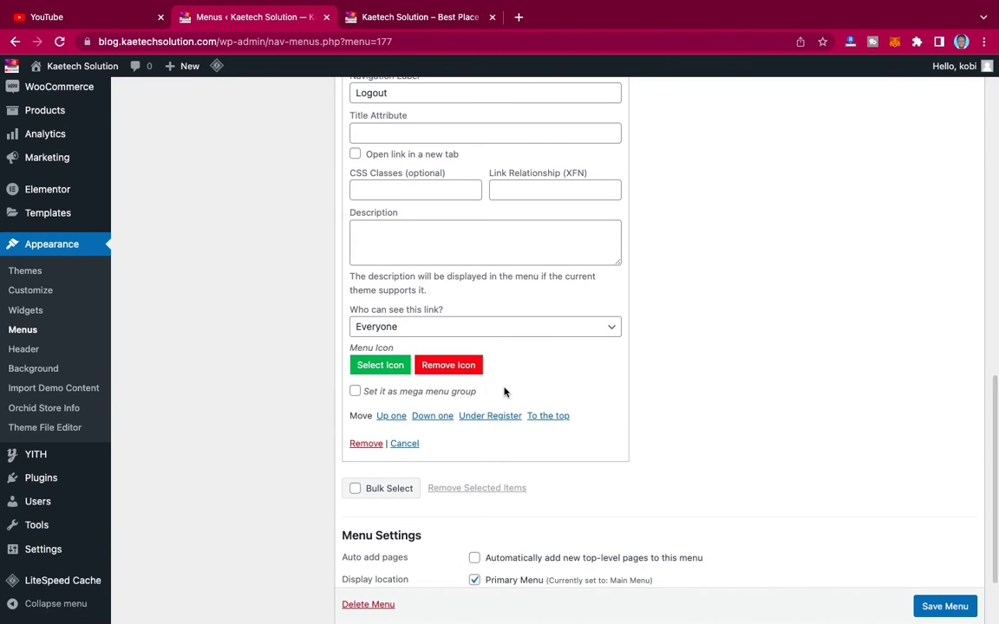
{"action": "left_click", "coordinate": [366, 444]}
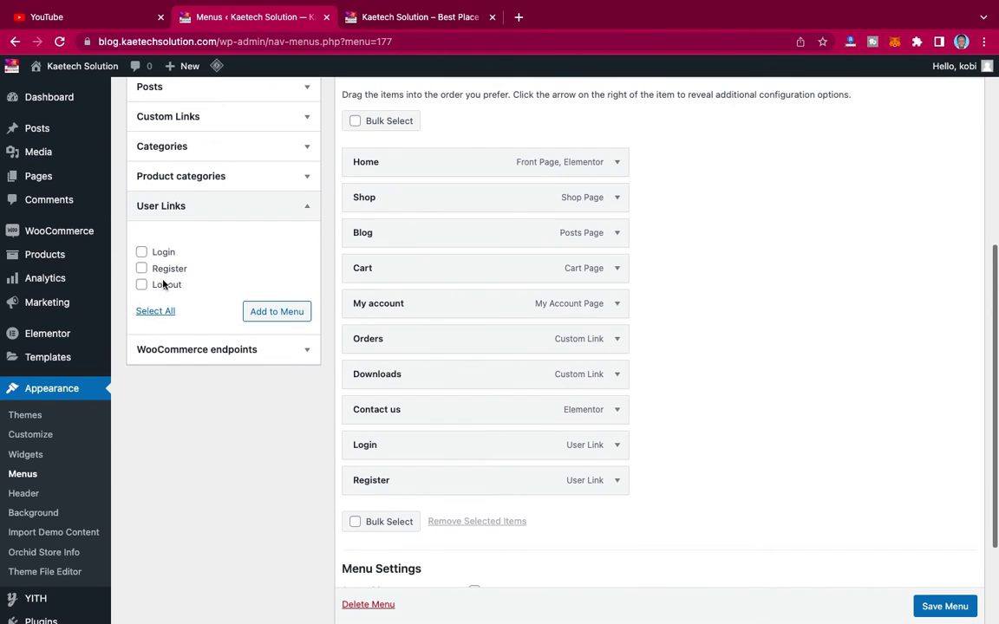
Add the Logout user link, check its logged-in-only visibility, and save the menu.
{"action": "left_click", "coordinate": [142, 284]}
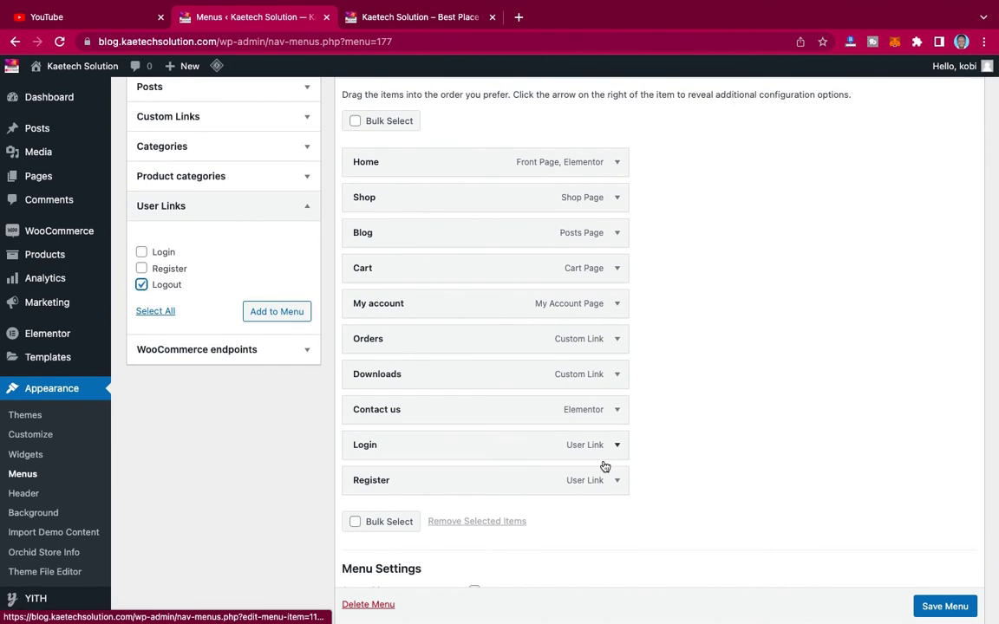
{"action": "left_click", "coordinate": [276, 312]}
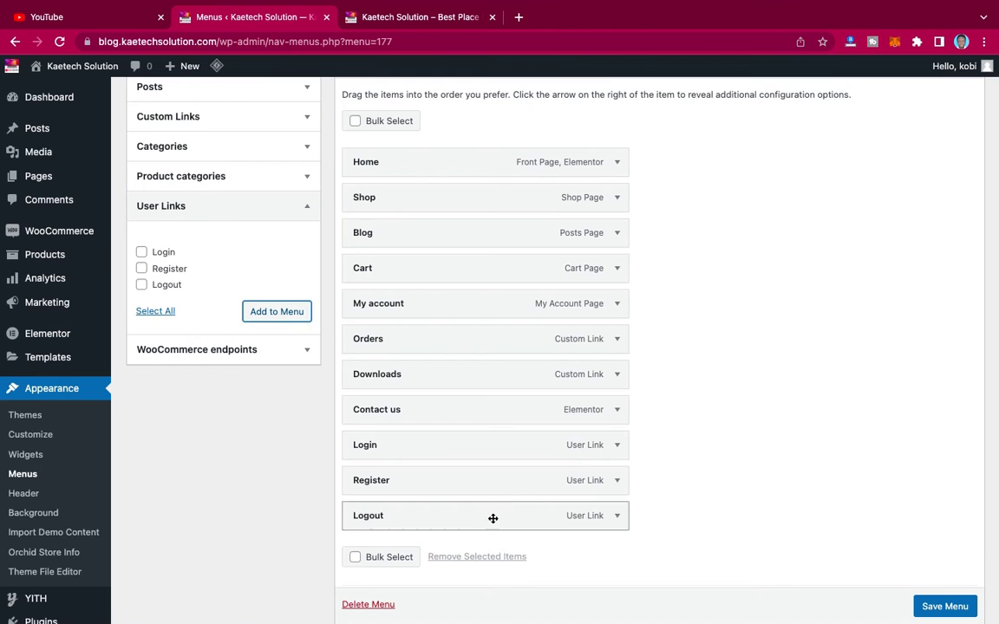
{"action": "left_click", "coordinate": [617, 516]}
{"action": "scroll", "coordinate": [617, 518], "scroll_direction": "down", "scroll_amount": 5}
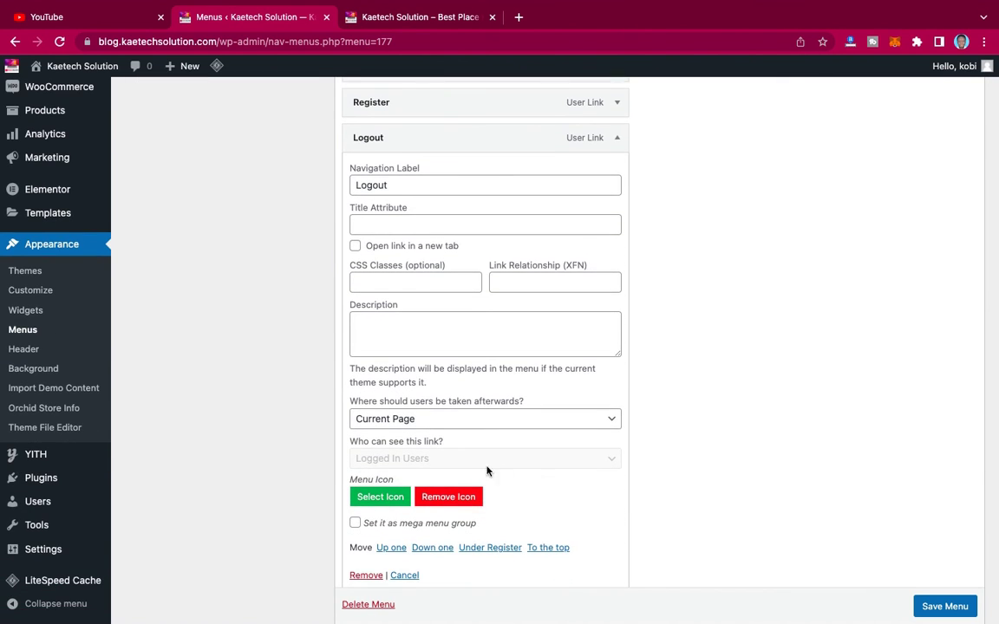
{"action": "left_click", "coordinate": [617, 138]}
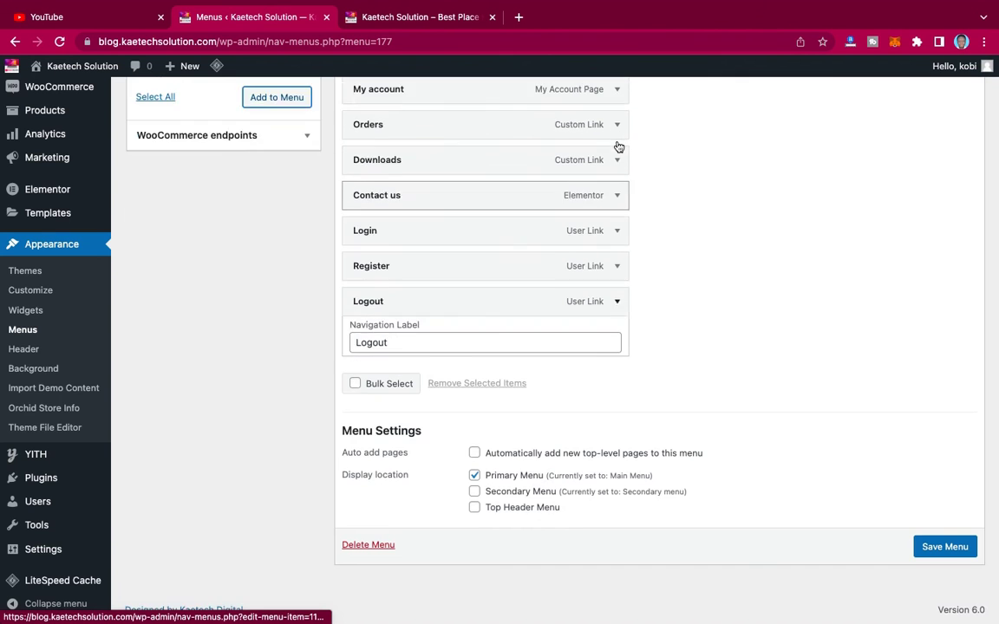
{"action": "scroll", "coordinate": [618, 146], "scroll_direction": "up", "scroll_amount": 3}
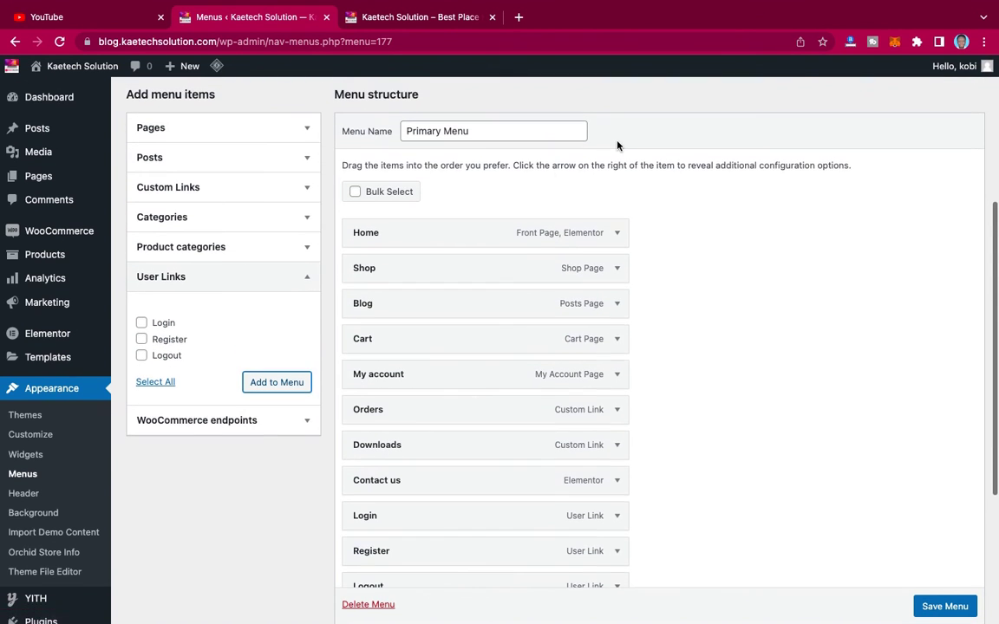
{"action": "scroll", "coordinate": [618, 146], "scroll_direction": "down", "scroll_amount": 5}
{"action": "scroll", "coordinate": [618, 146], "scroll_direction": "down", "scroll_amount": 1}
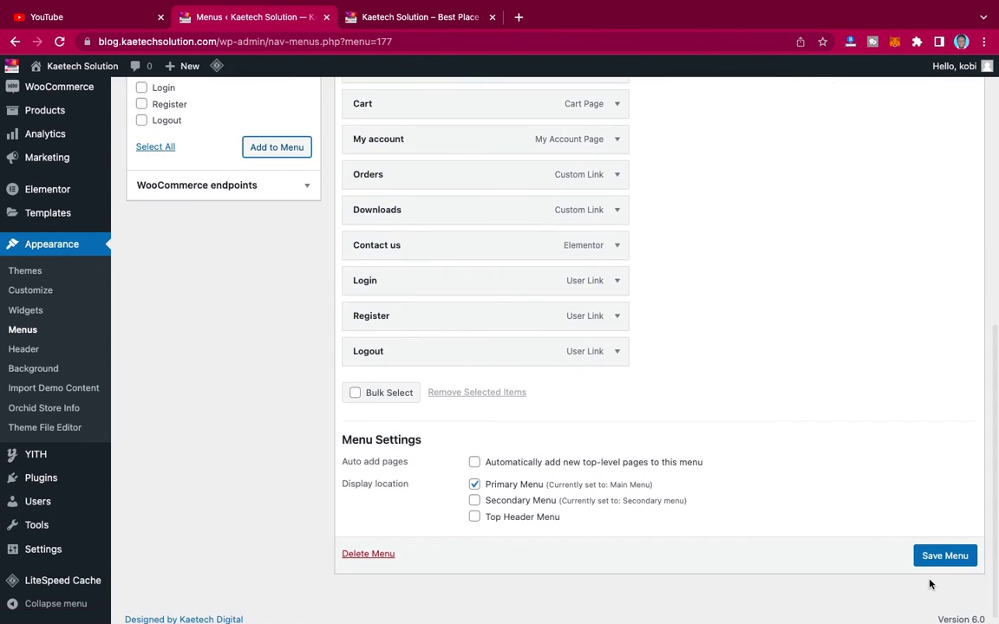
{"action": "left_click", "coordinate": [949, 558]}
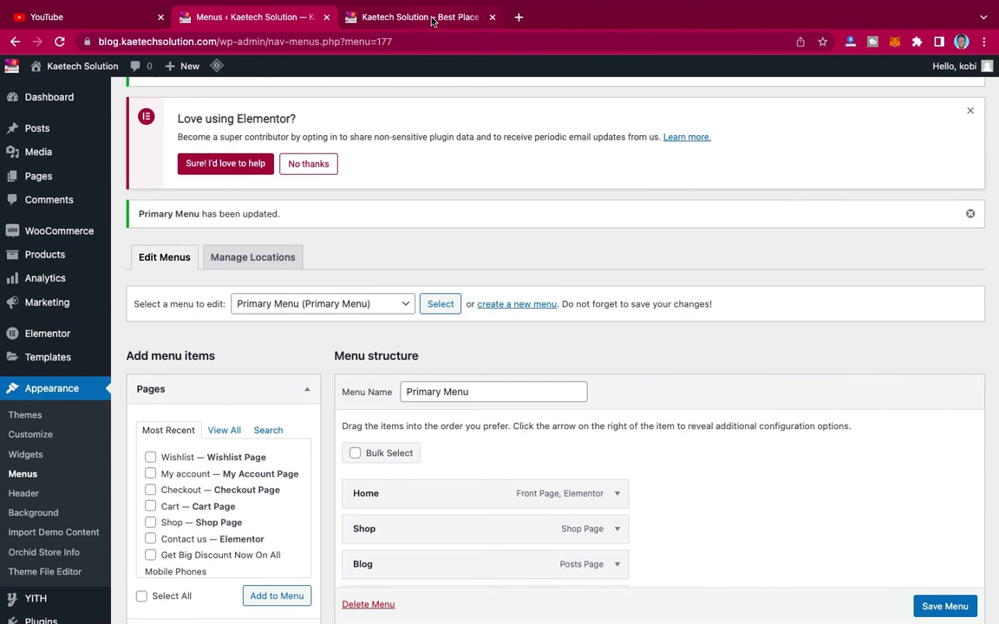
Reload the storefront to show the updated menu, then log out using LOGOUT.
{"action": "left_click", "coordinate": [425, 17]}
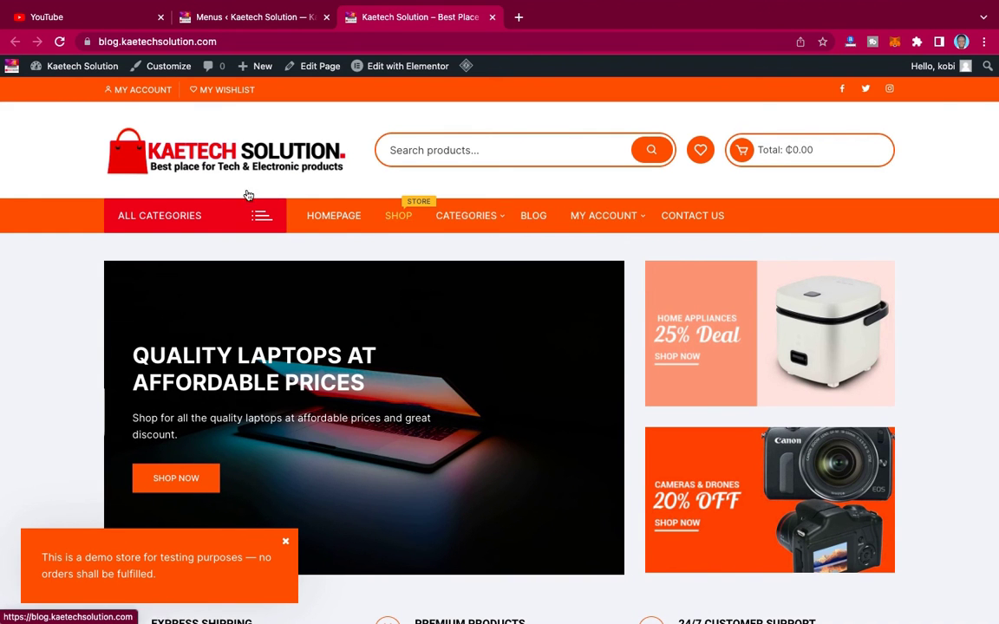
{"action": "left_click", "coordinate": [59, 41]}
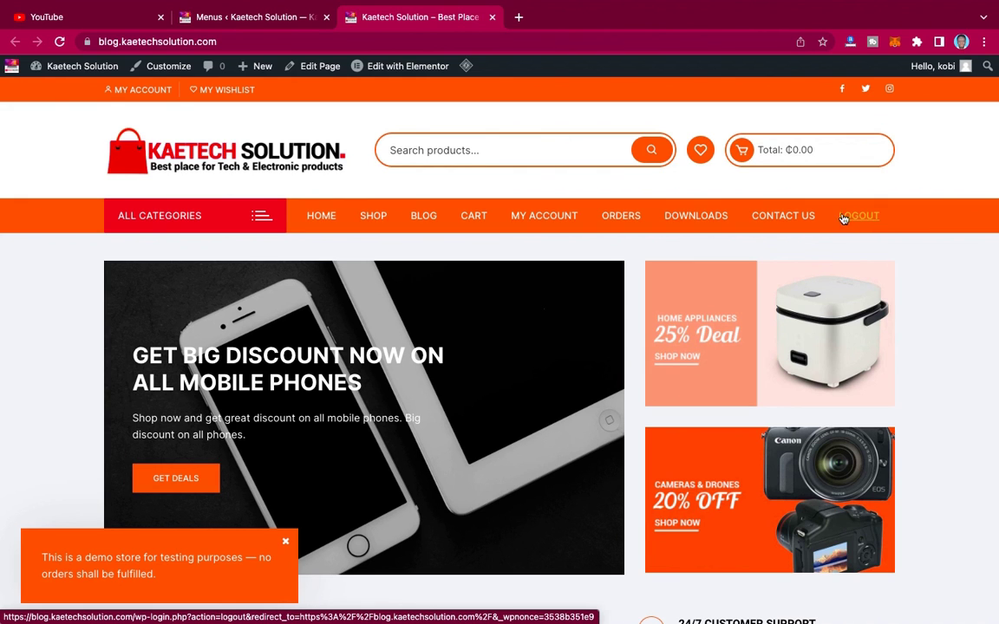
{"action": "left_click", "coordinate": [869, 217]}
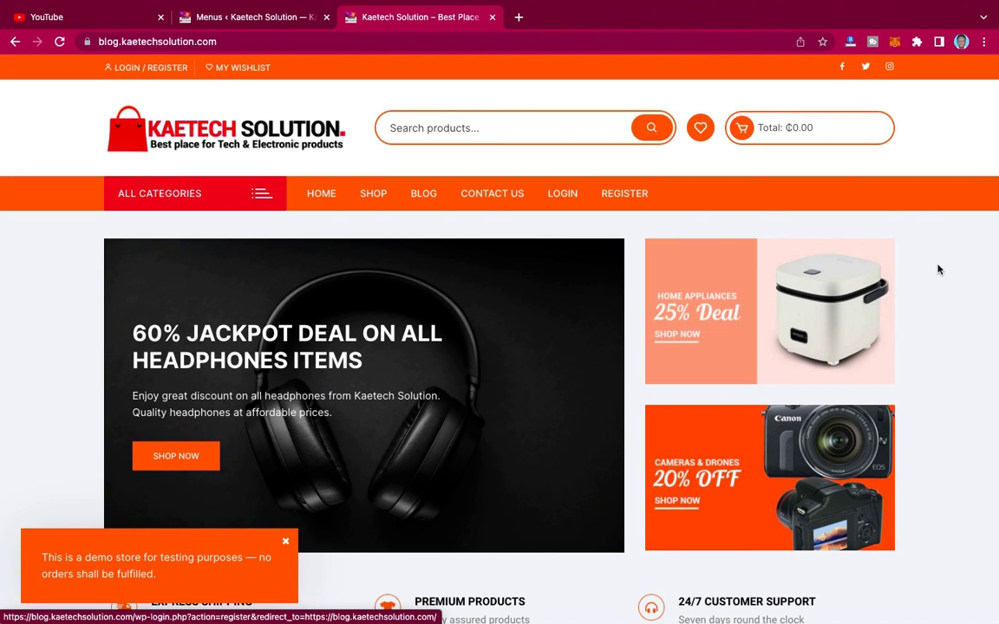
Check the logged-out storefront menu lists Home, Shop, Blog, Contact Us, Login and Register.
{"action": "mouse_move", "coordinate": [816, 3]}
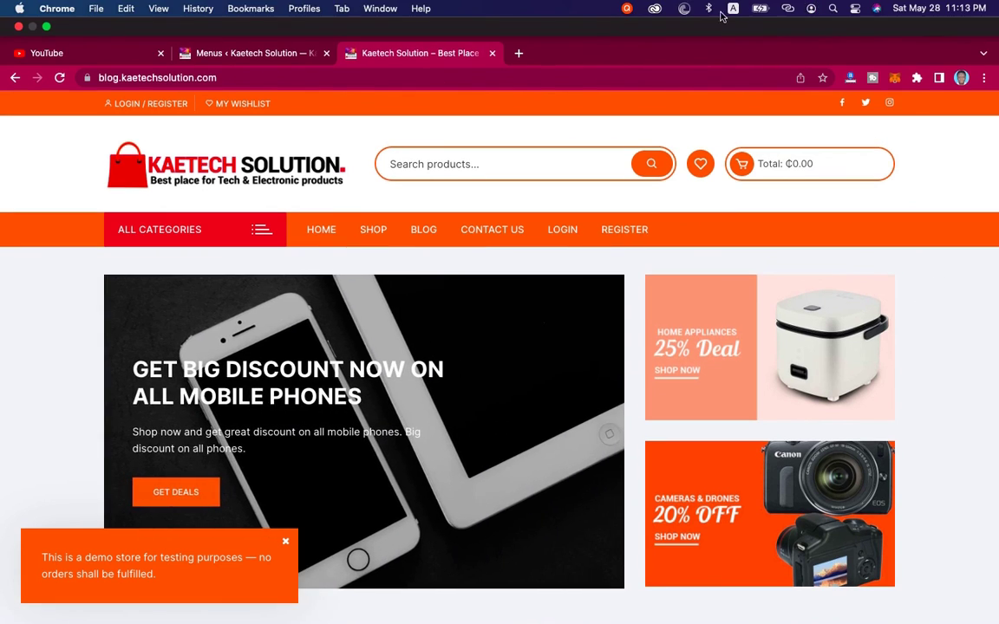
{"action": "left_click", "coordinate": [628, 9]}
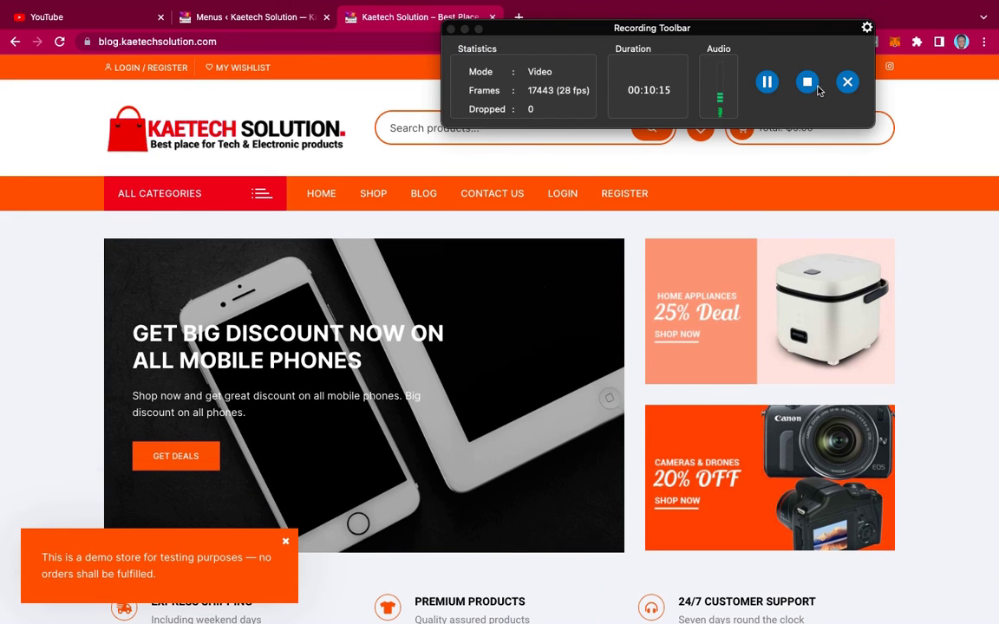
{"action": "left_click", "coordinate": [809, 82]}
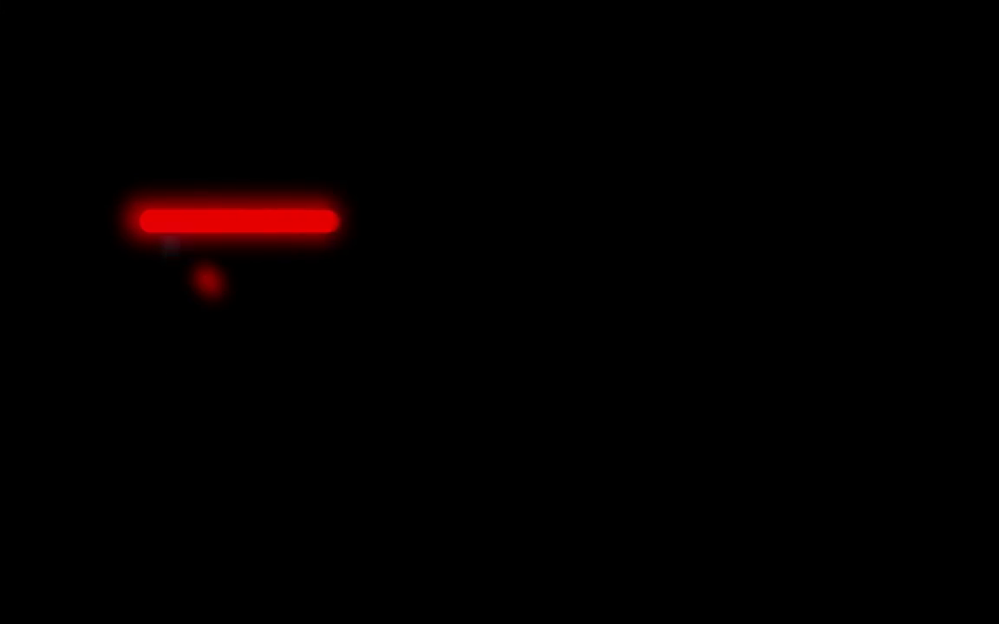